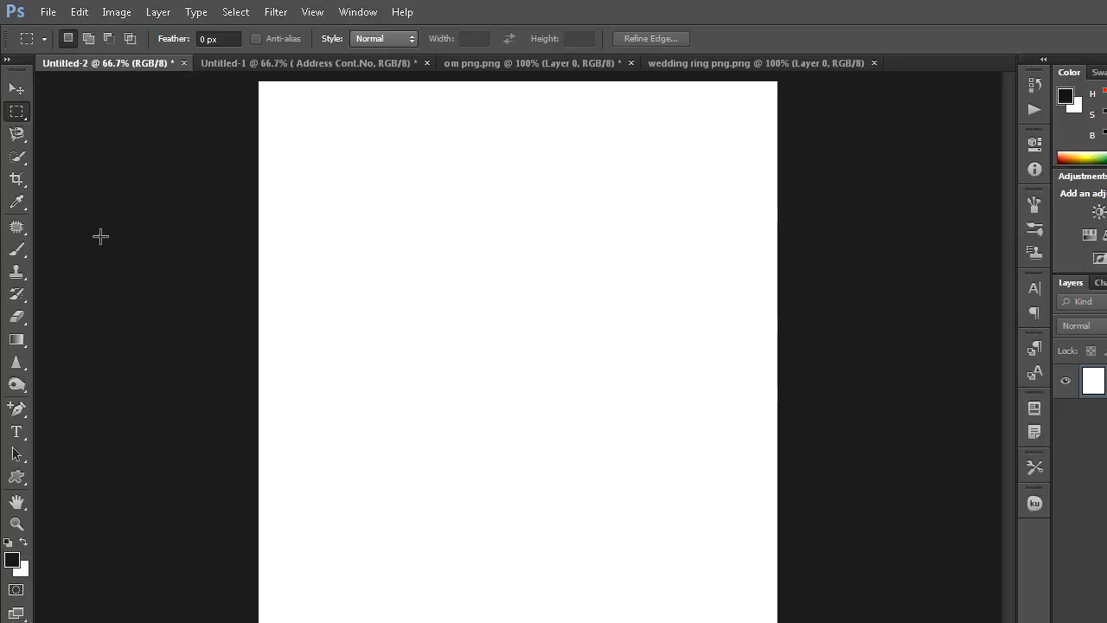
# Set the foreground colour to teal #38c0a5 in the Color Picker.
pyautogui.click(12, 560)
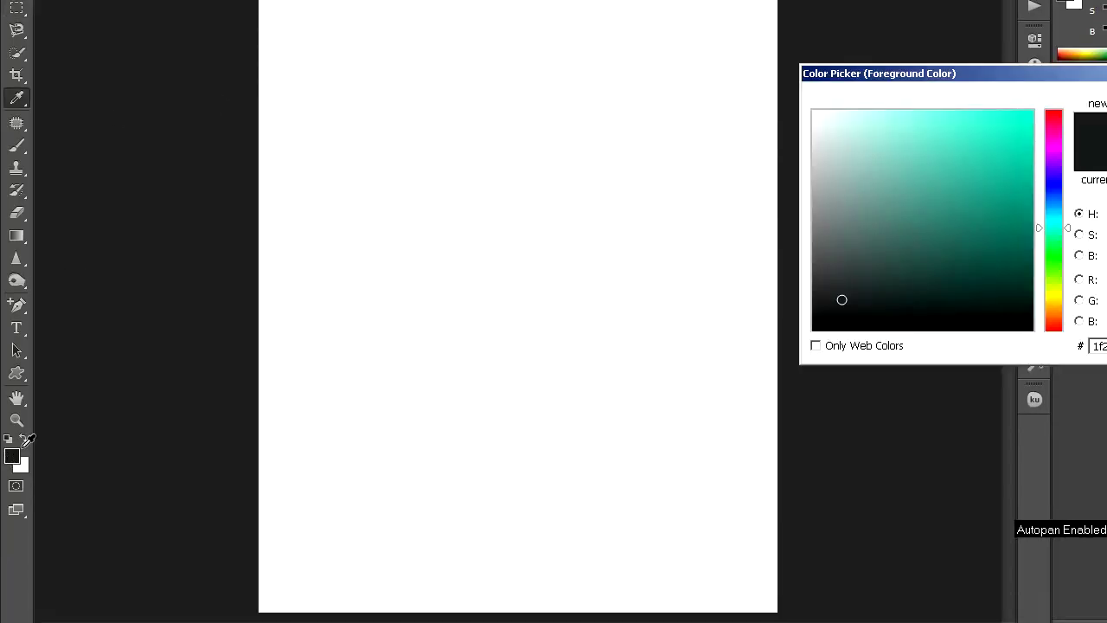
pyautogui.click(939, 159)
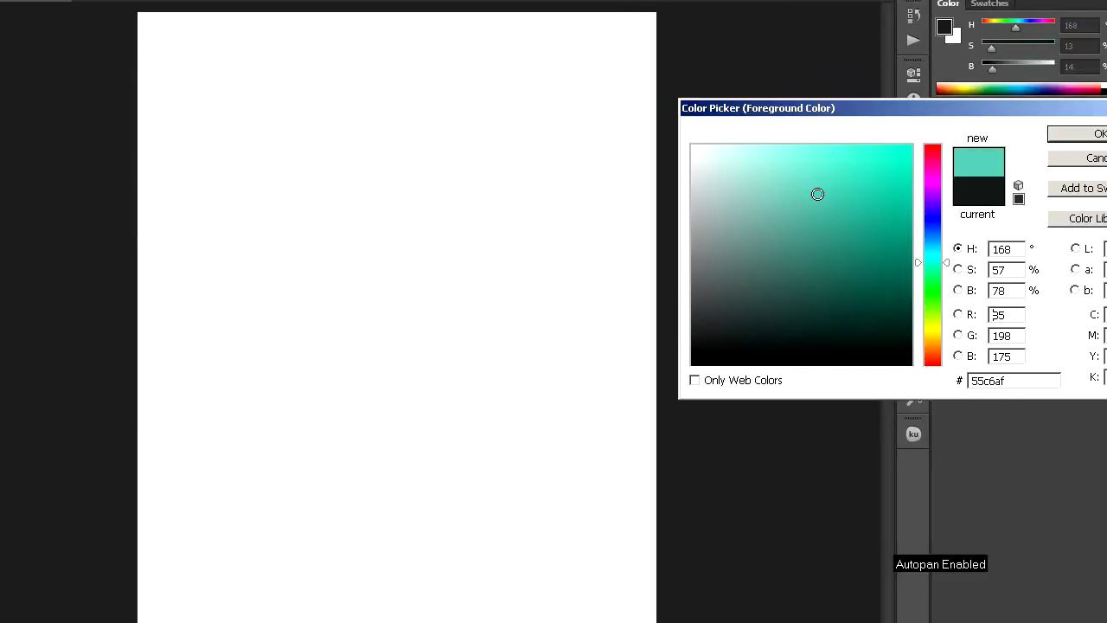
pyautogui.click(831, 199)
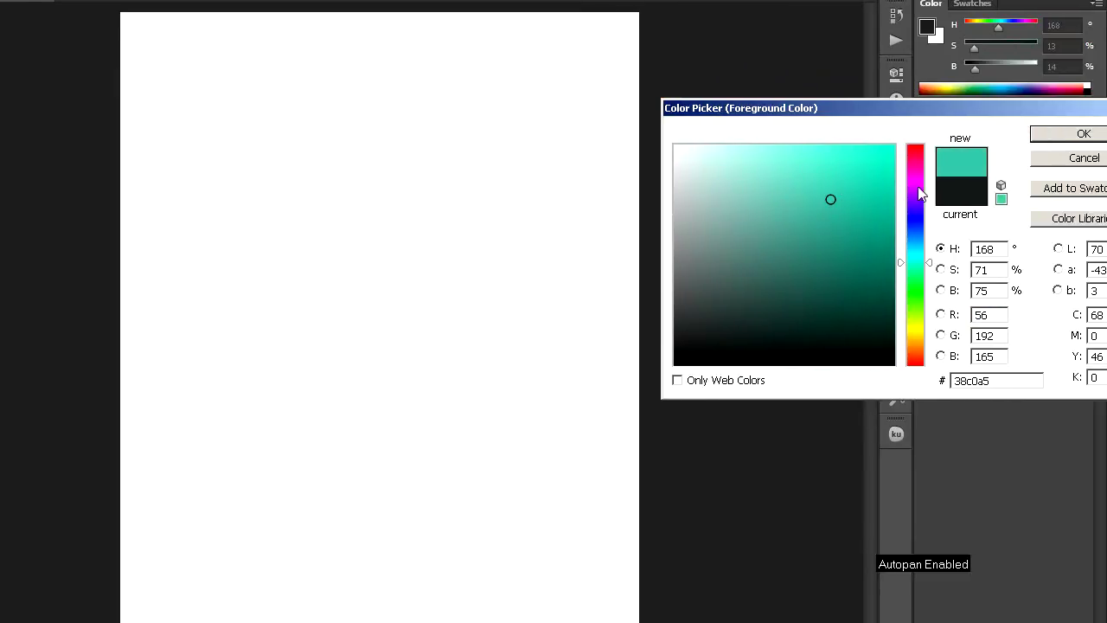
pyautogui.click(1050, 134)
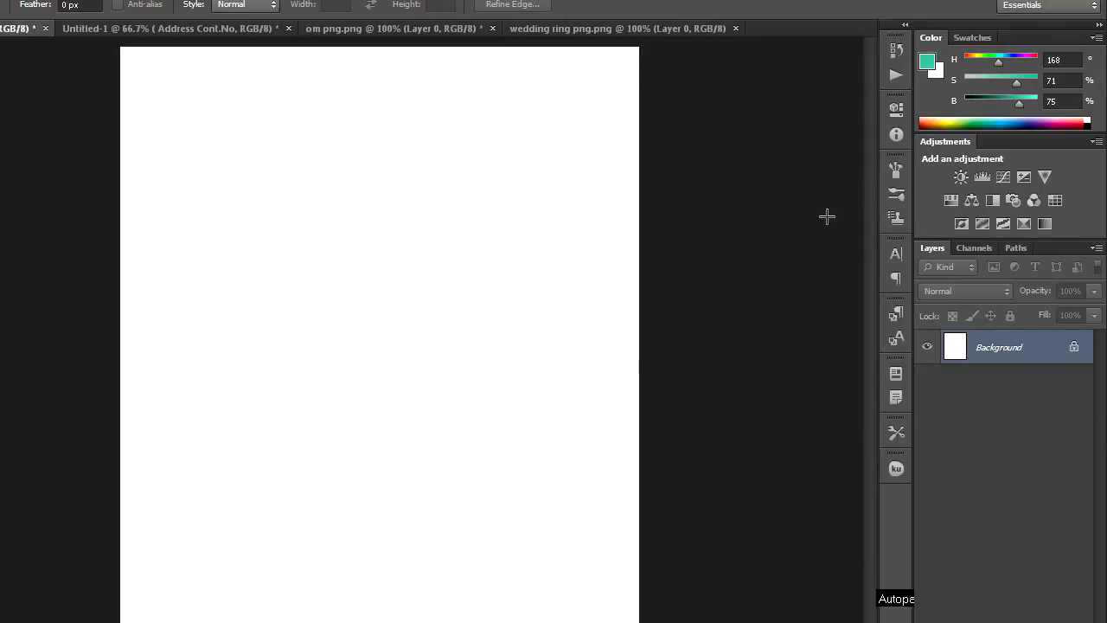
# Fill the canvas teal, add empty Layer 1, and set a dark grey-teal foreground (S 20, B 28).
pyautogui.hotkey('alt', 'BackSpace')
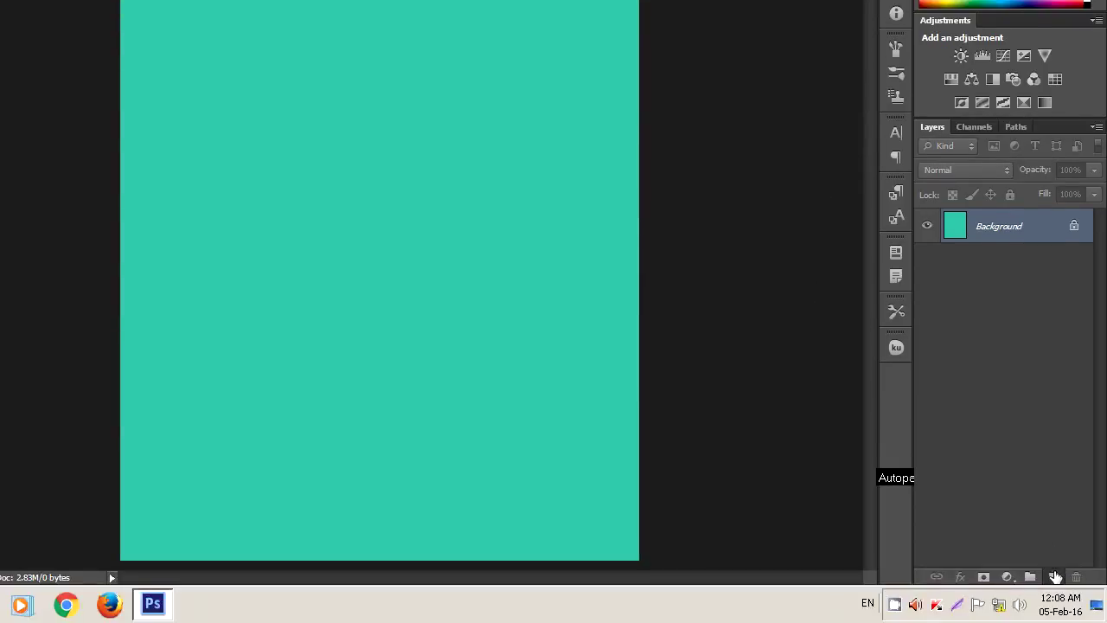
pyautogui.click(1055, 577)
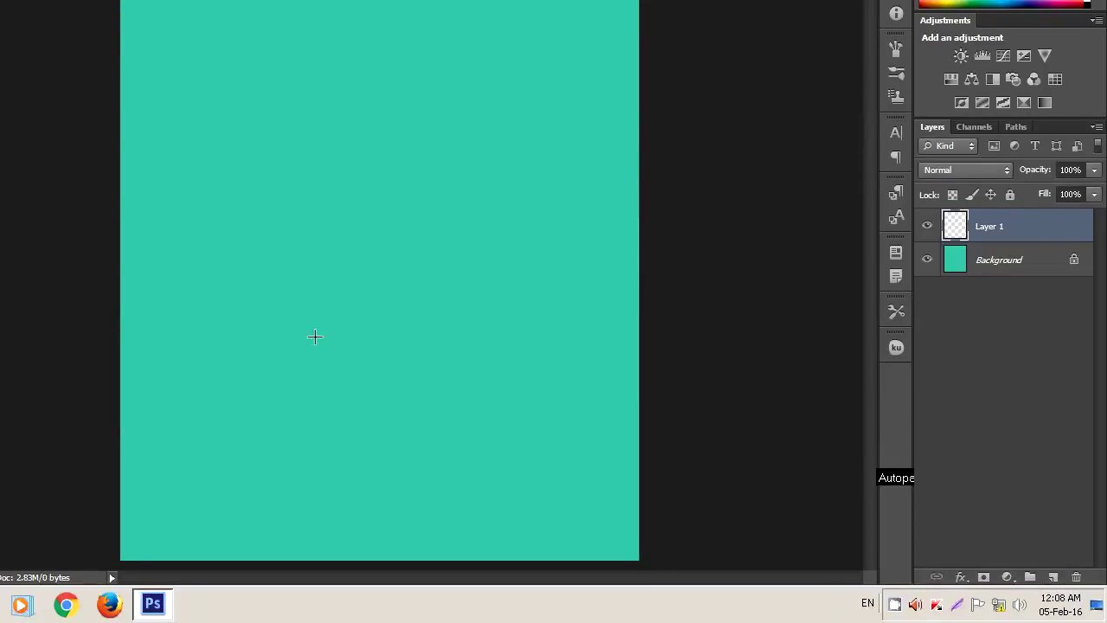
pyautogui.click(13, 405)
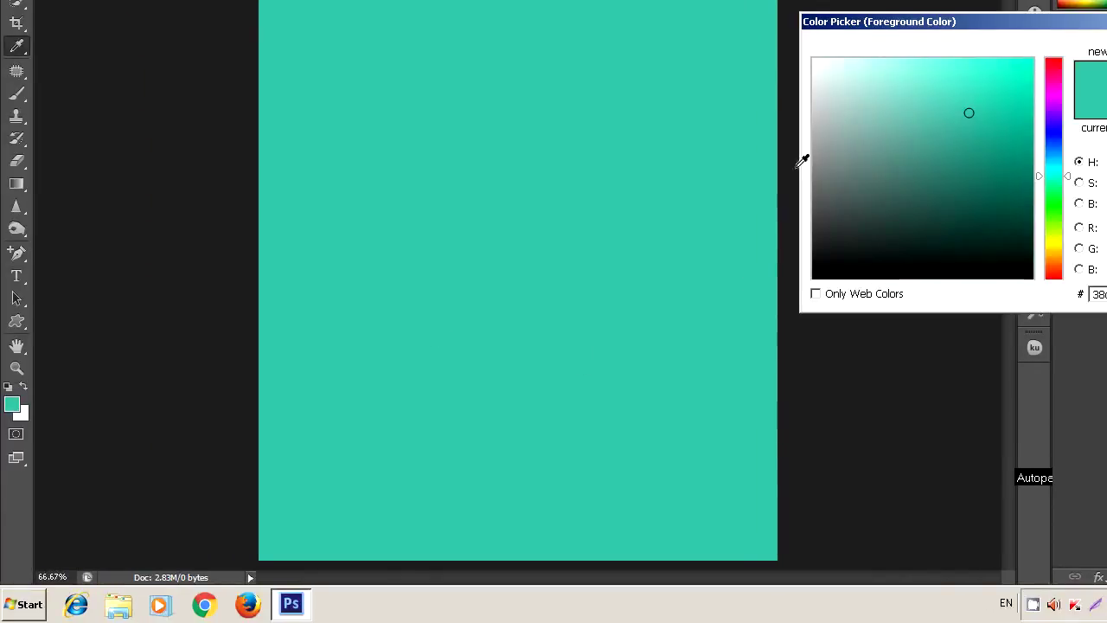
pyautogui.click(855, 218)
pyautogui.click(1071, 158)
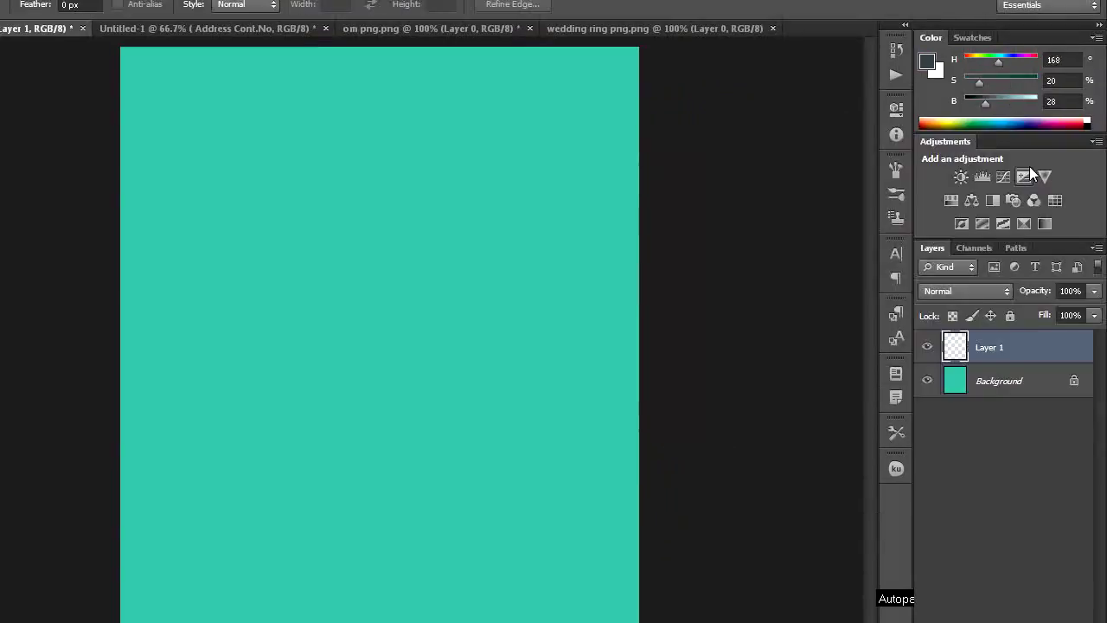
# Stamp ornamental brush preset 346 at 900 px near the bottom centre of Layer 1.
pyautogui.click(18, 235)
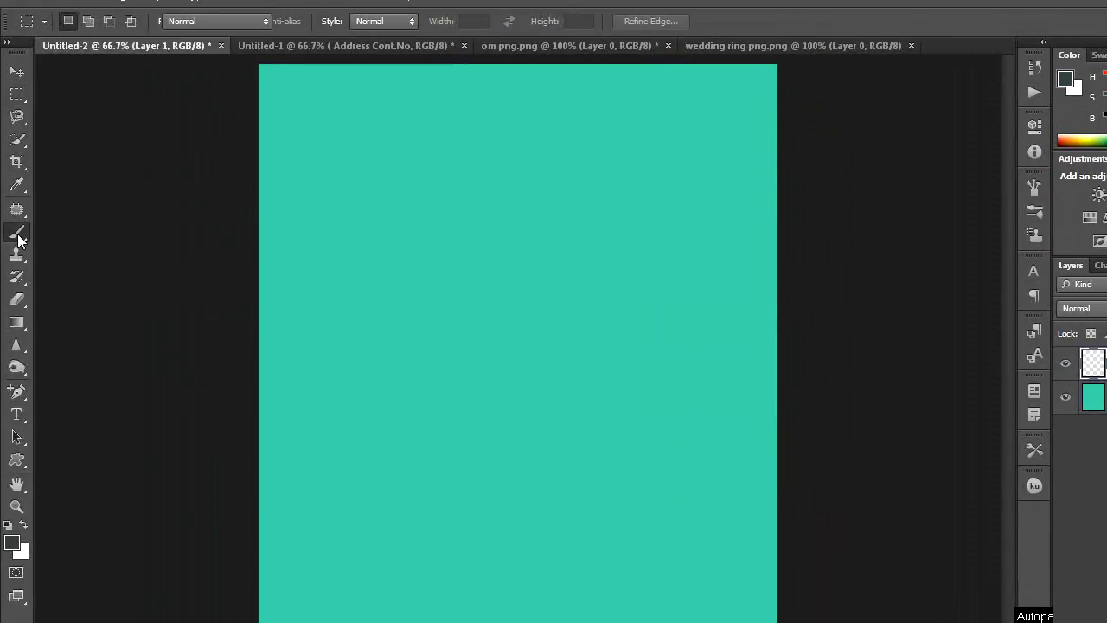
pyautogui.click(84, 40)
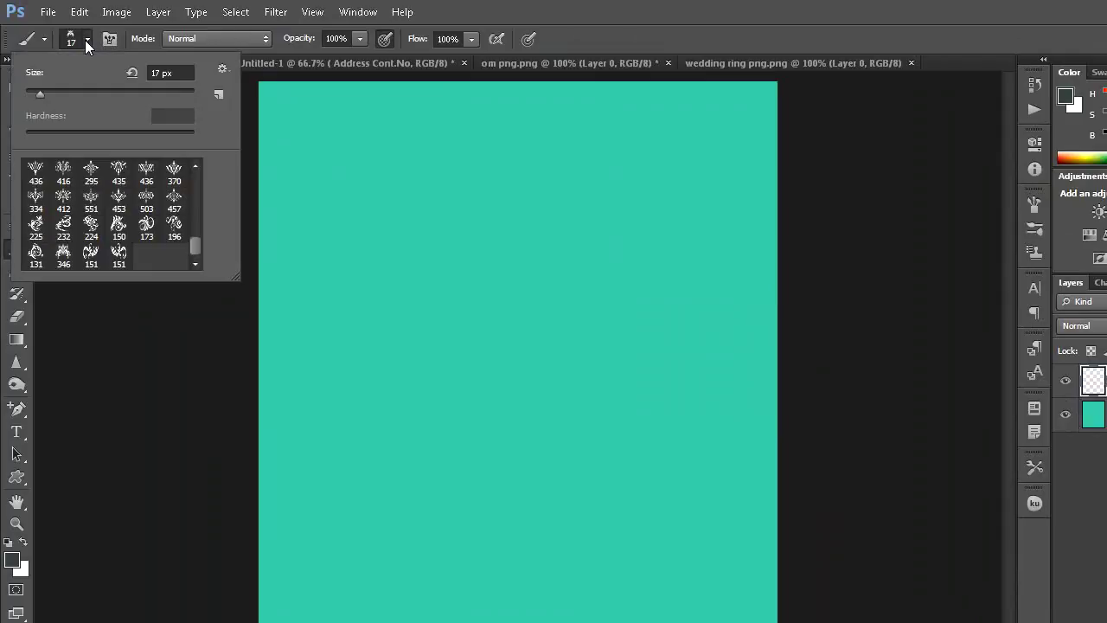
pyautogui.click(157, 90)
pyautogui.click(63, 254)
pyautogui.click(185, 74)
pyautogui.press('BackSpace')
pyautogui.press('BackSpace')
pyautogui.press('BackSpace')
pyautogui.press('BackSpace')
pyautogui.press('BackSpace')
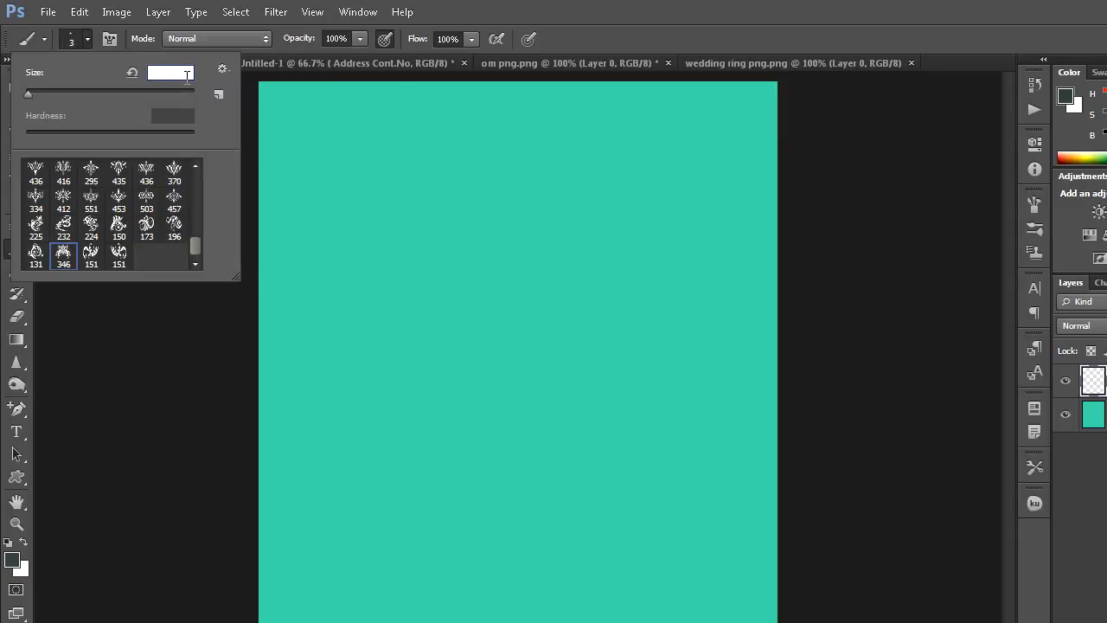
pyautogui.write('90')
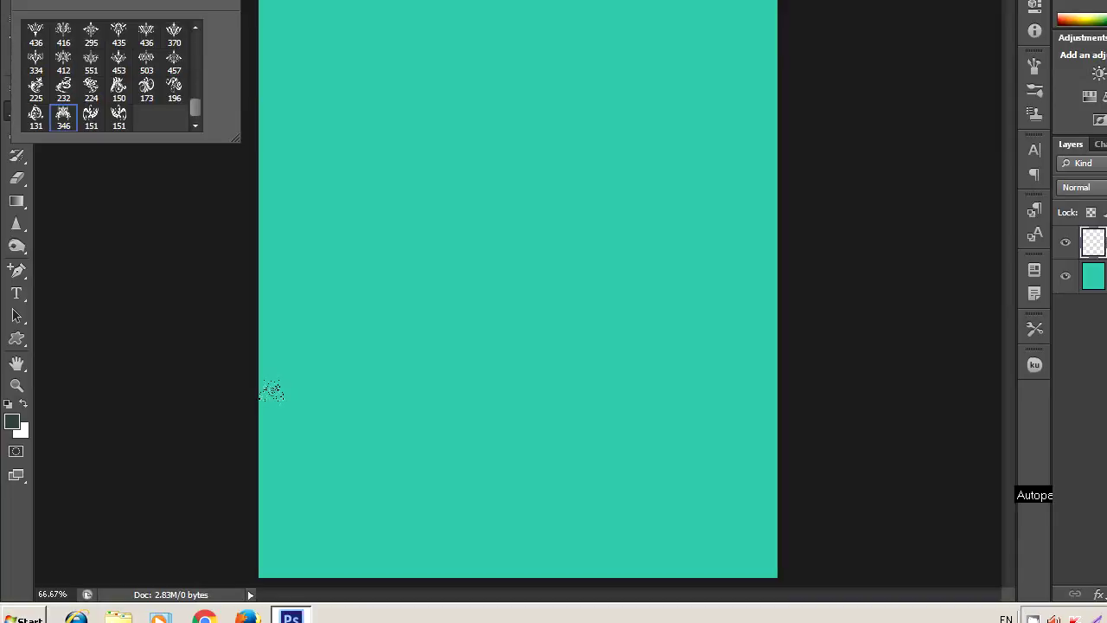
pyautogui.click(517, 458)
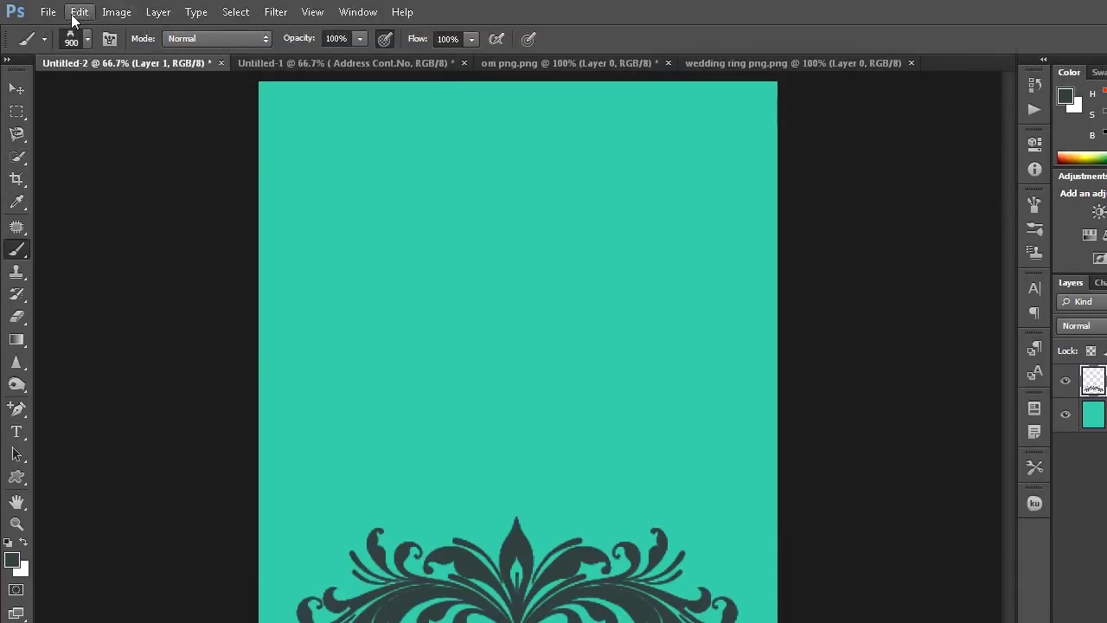
# Rotate the flourish 90° clockwise and move it against the card's left edge.
pyautogui.click(19, 110)
pyautogui.click(79, 12)
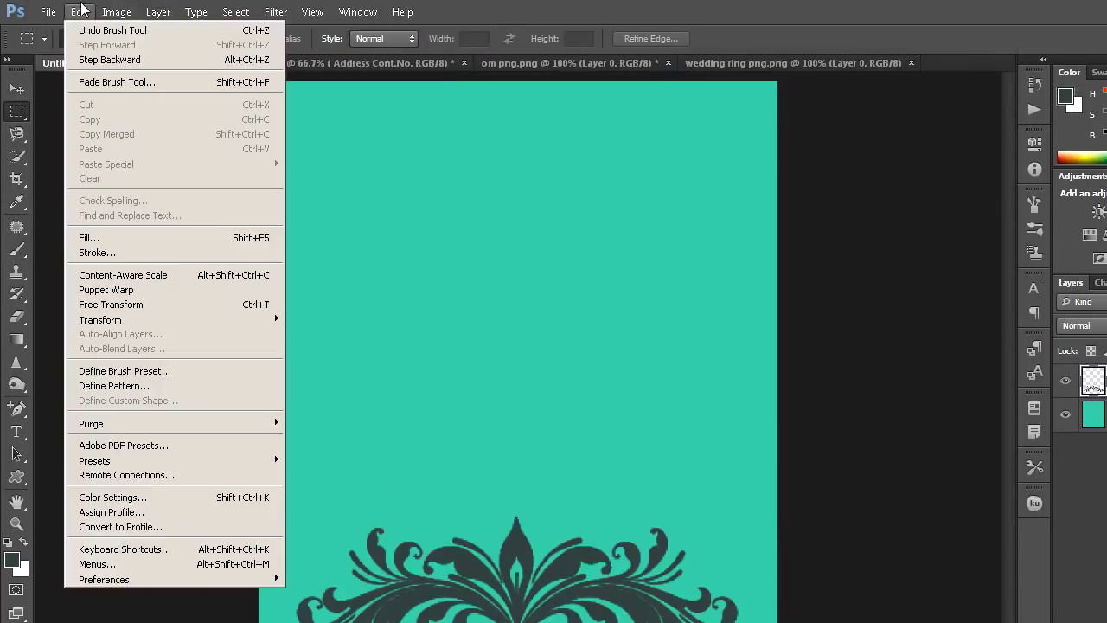
pyautogui.moveTo(101, 319)
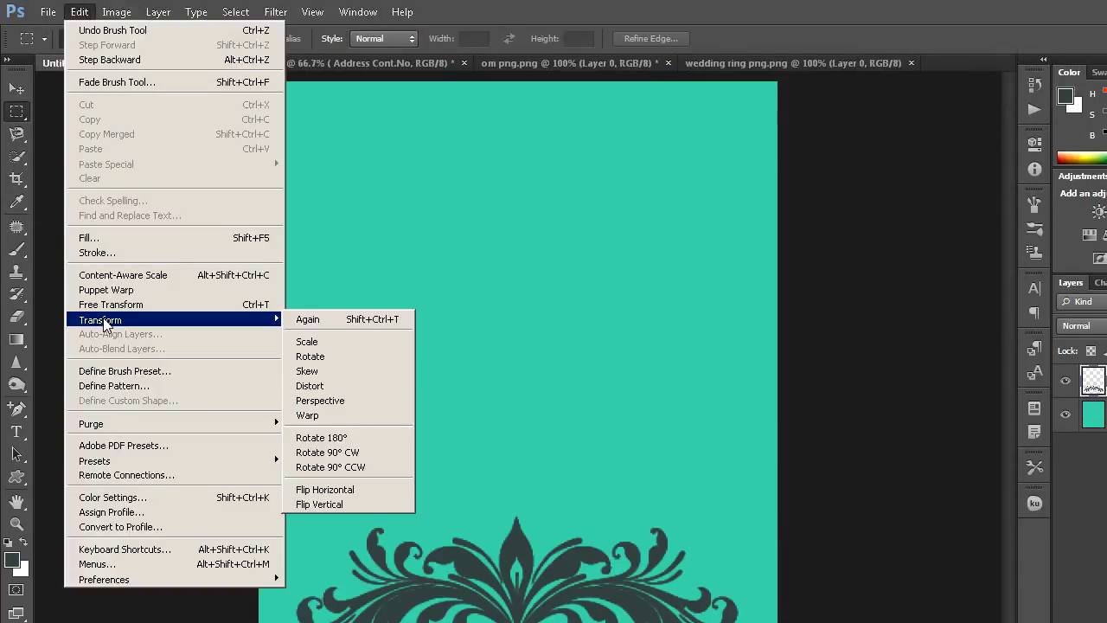
pyautogui.click(344, 456)
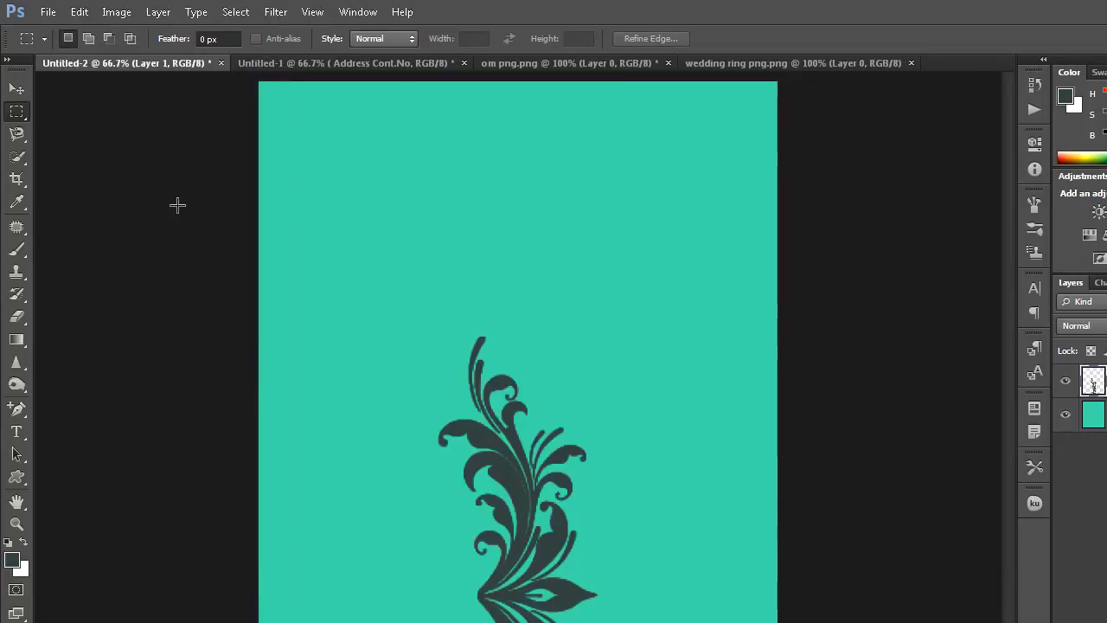
pyautogui.click(18, 89)
pyautogui.moveTo(495, 431)
pyautogui.mouseDown()
pyautogui.moveTo(408, 291)
pyautogui.moveTo(335, 239)
pyautogui.mouseUp()
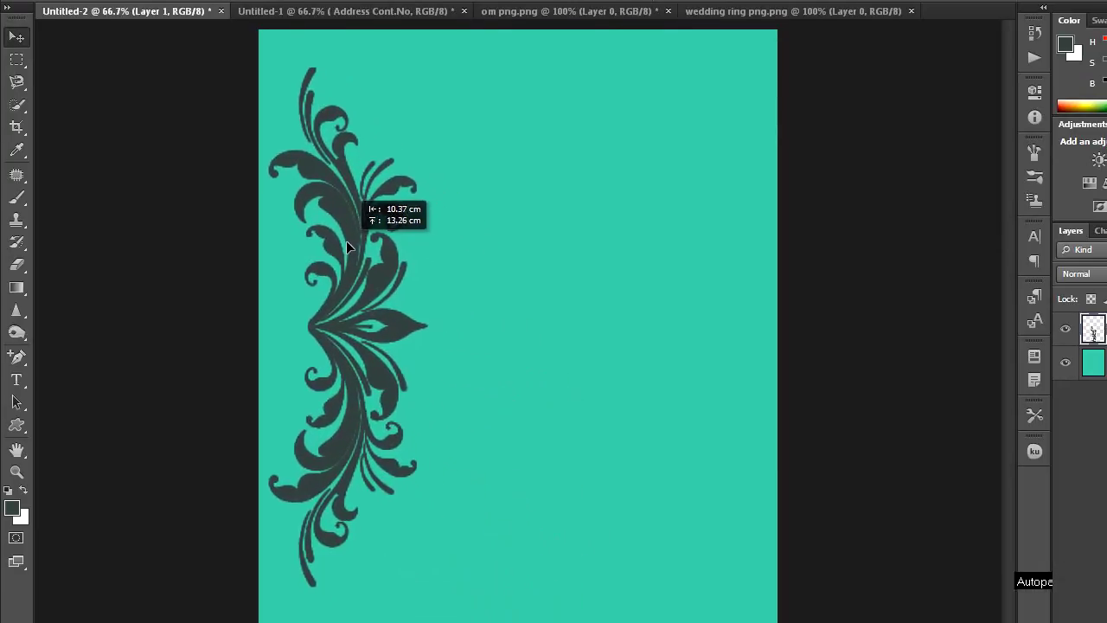
pyautogui.moveTo(335, 236); pyautogui.dragTo(334, 236)
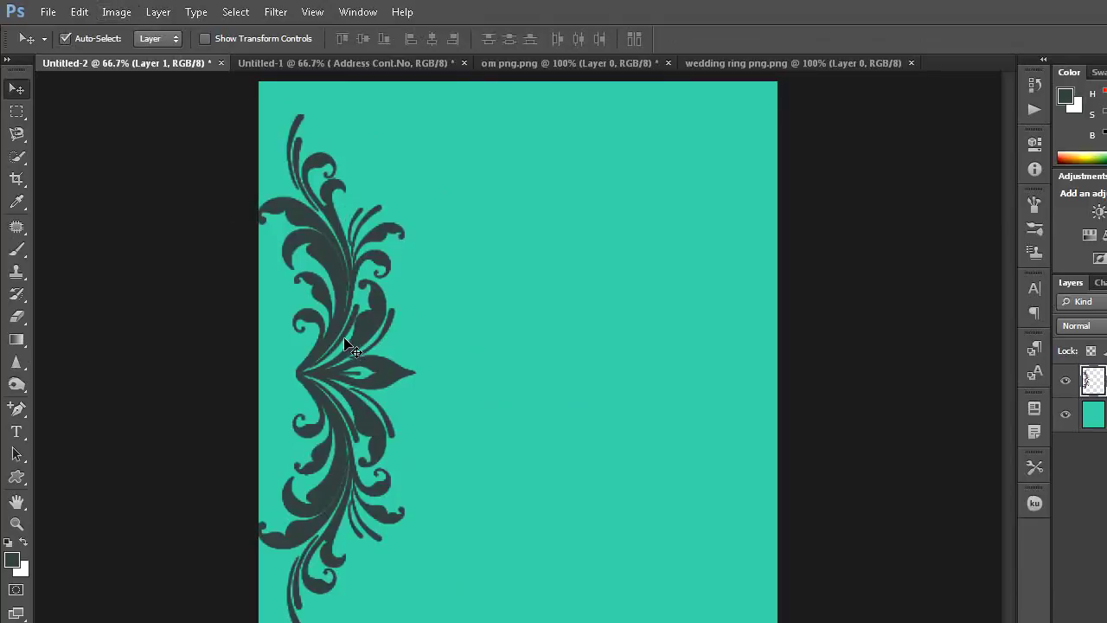
pyautogui.click(351, 346)
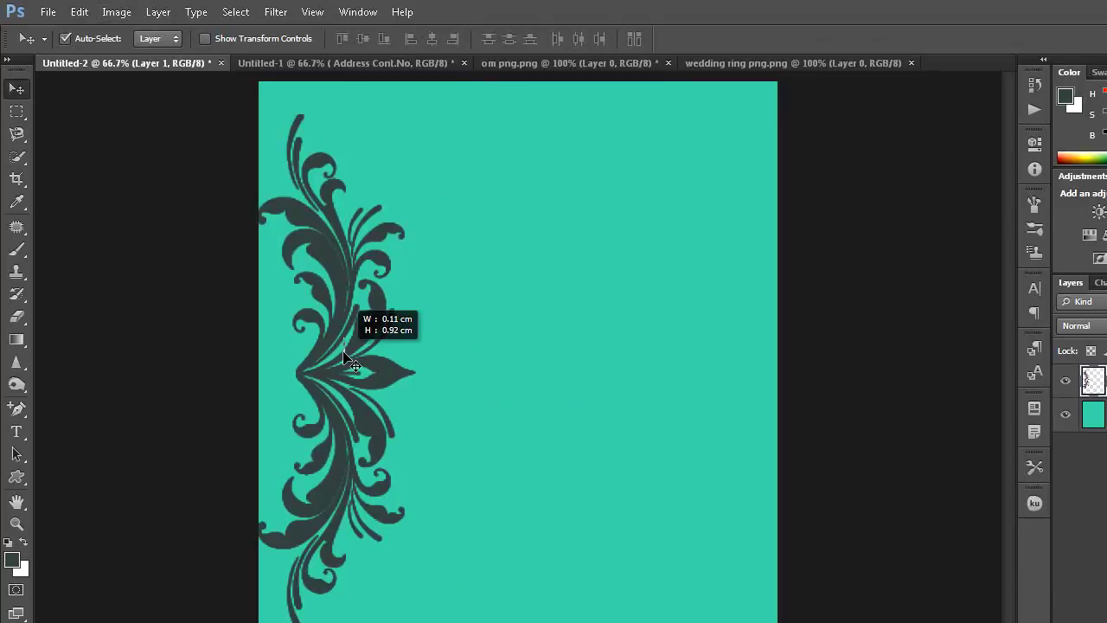
pyautogui.moveTo(328, 331); pyautogui.dragTo(329, 338)
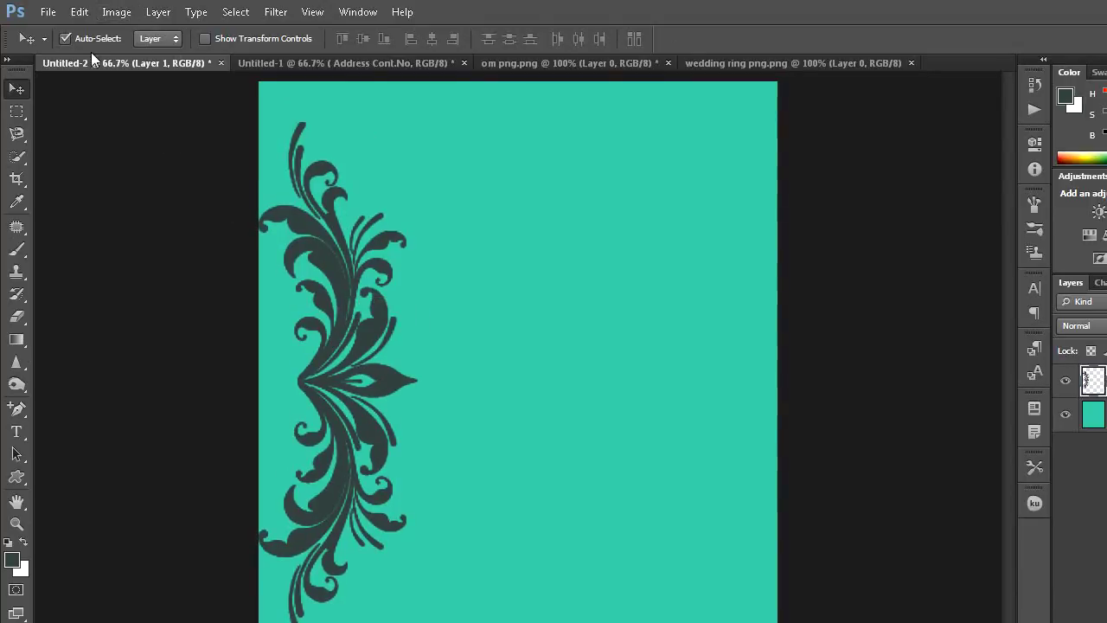
# Free-transform the flourish to the card's full height, narrow it slightly, and apply.
pyautogui.click(79, 12)
pyautogui.click(111, 305)
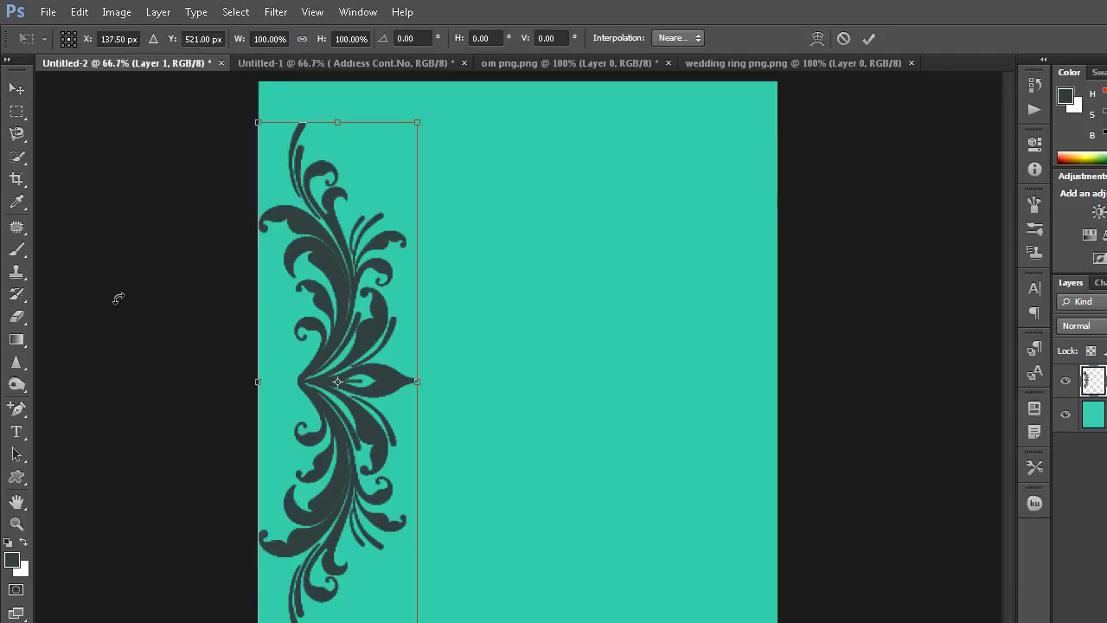
pyautogui.moveTo(338, 118); pyautogui.dragTo(338, 83)
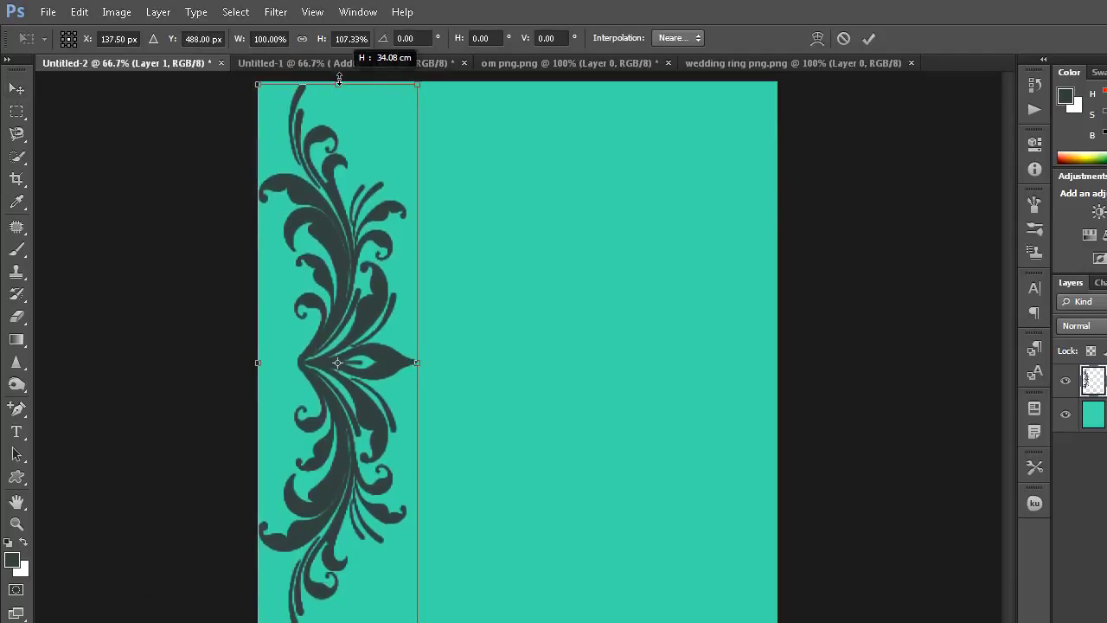
pyautogui.moveTo(339, 613); pyautogui.dragTo(332, 561)
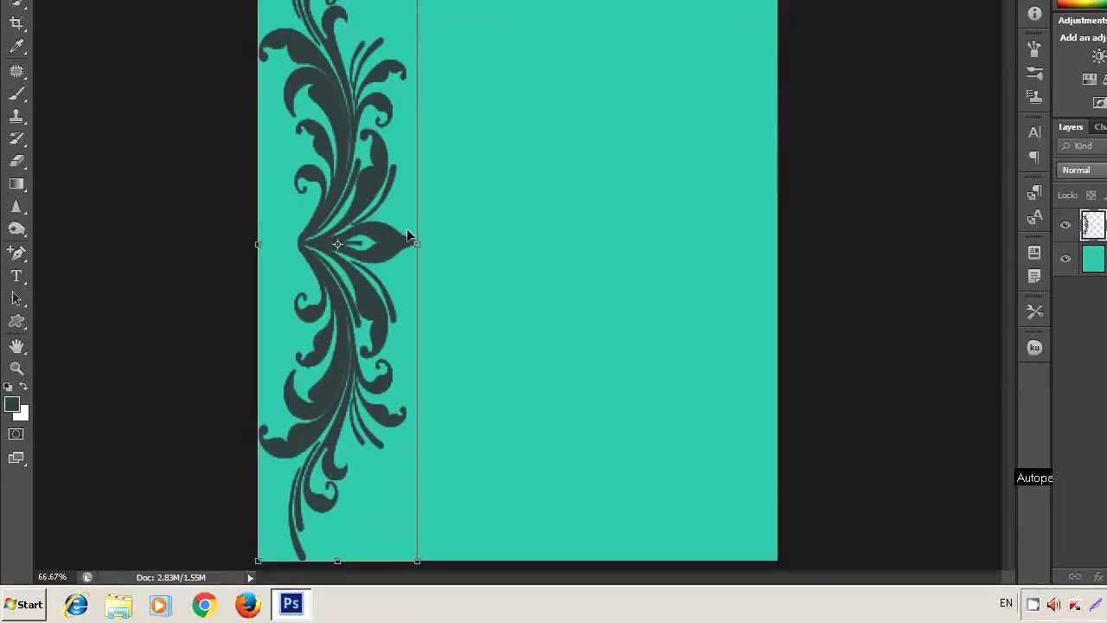
pyautogui.moveTo(419, 243); pyautogui.dragTo(384, 244)
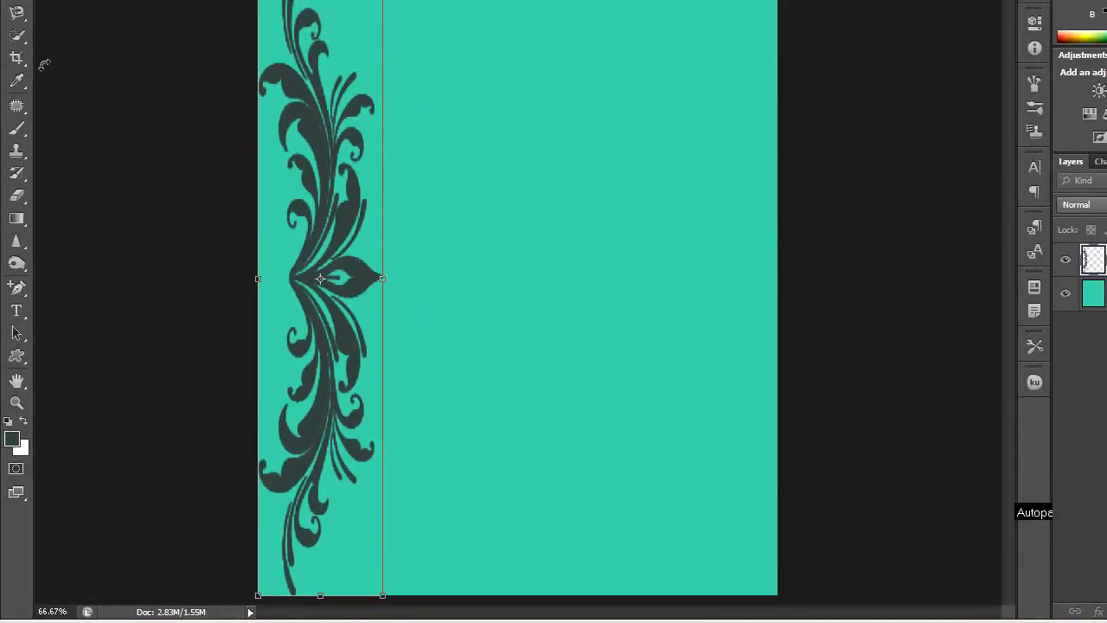
pyautogui.click(19, 66)
pyautogui.click(597, 265)
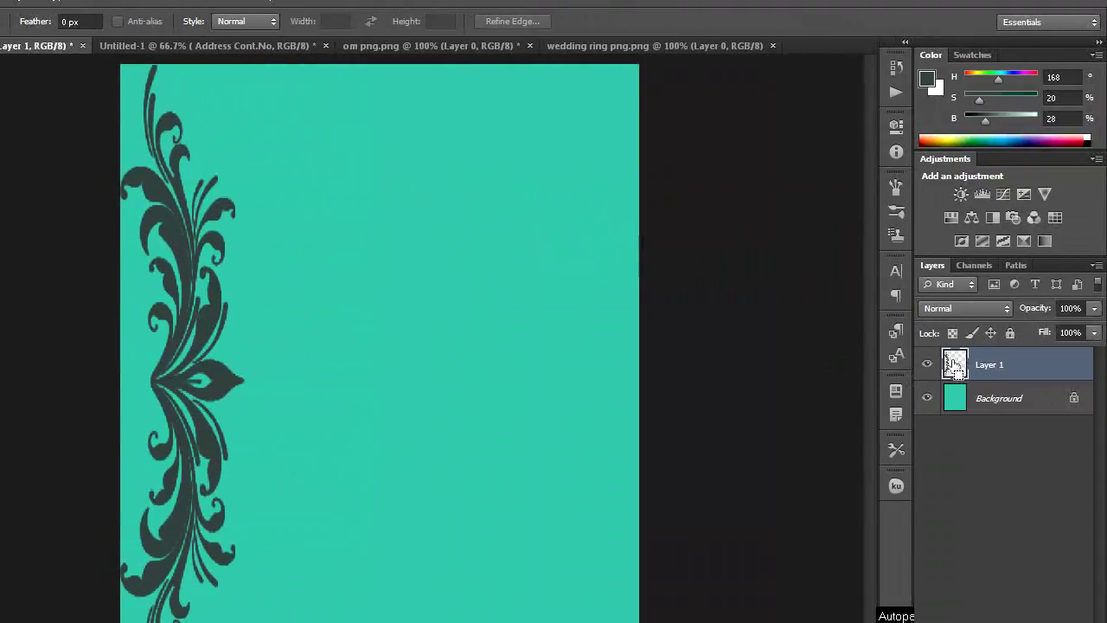
# Fill the selected flourish with a red-to-gold radial gradient, then deselect.
pyautogui.keyDown('ctrl'); pyautogui.click(955, 364); pyautogui.keyUp('ctrl')
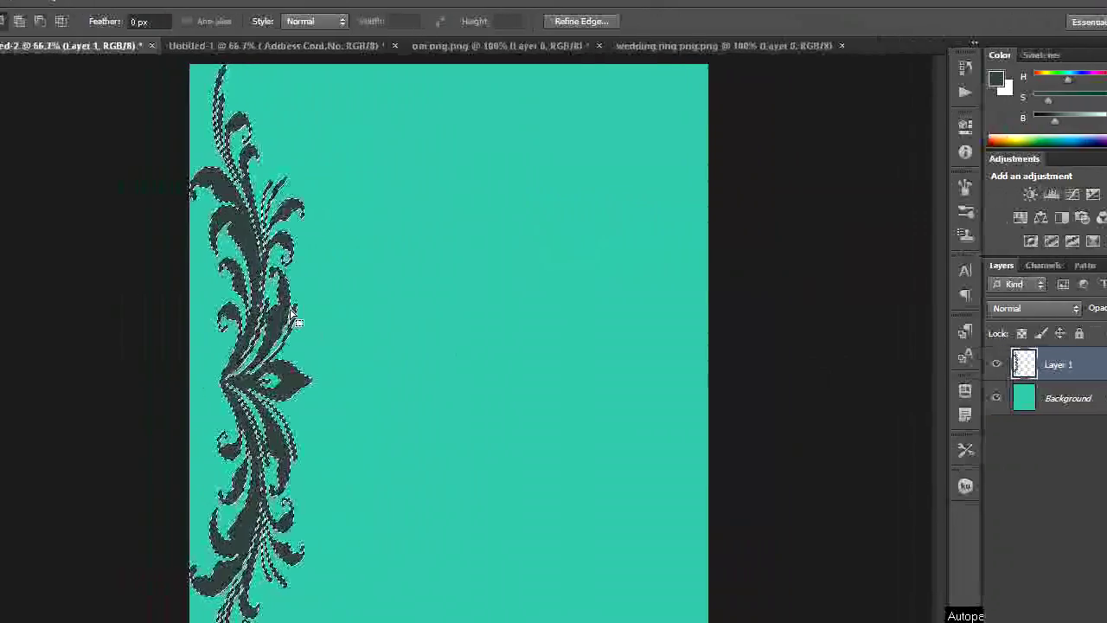
pyautogui.click(18, 325)
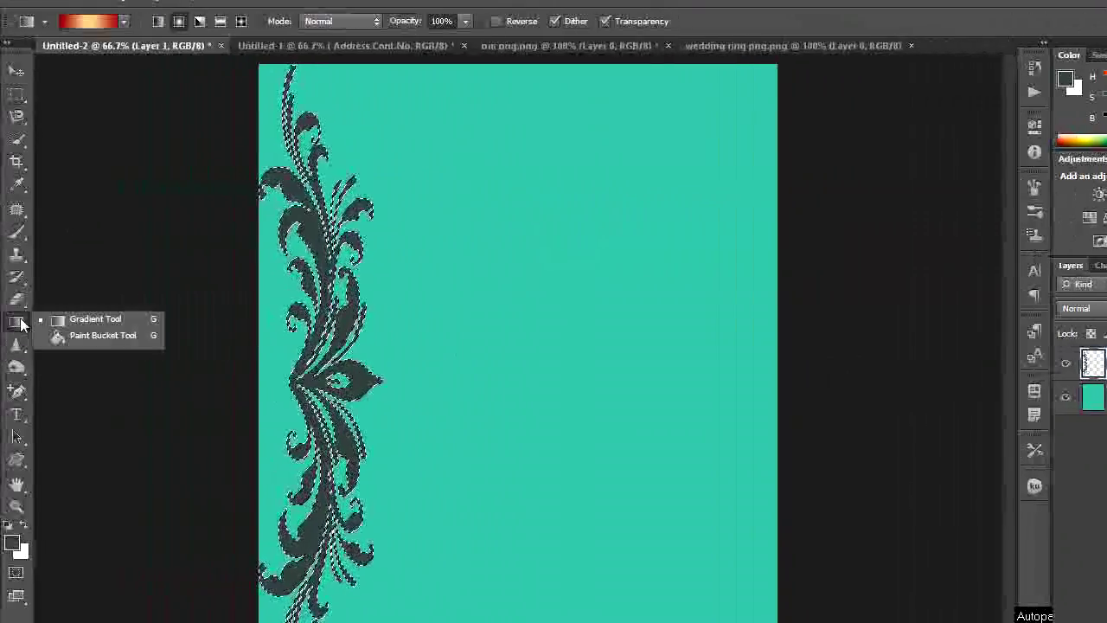
pyautogui.click(85, 320)
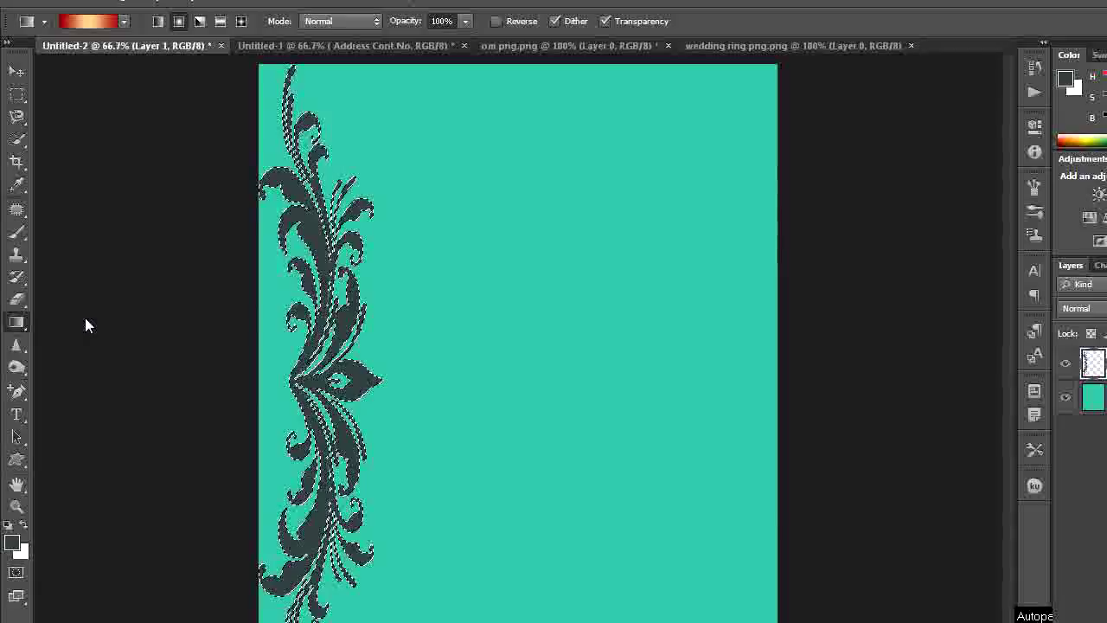
pyautogui.click(94, 40)
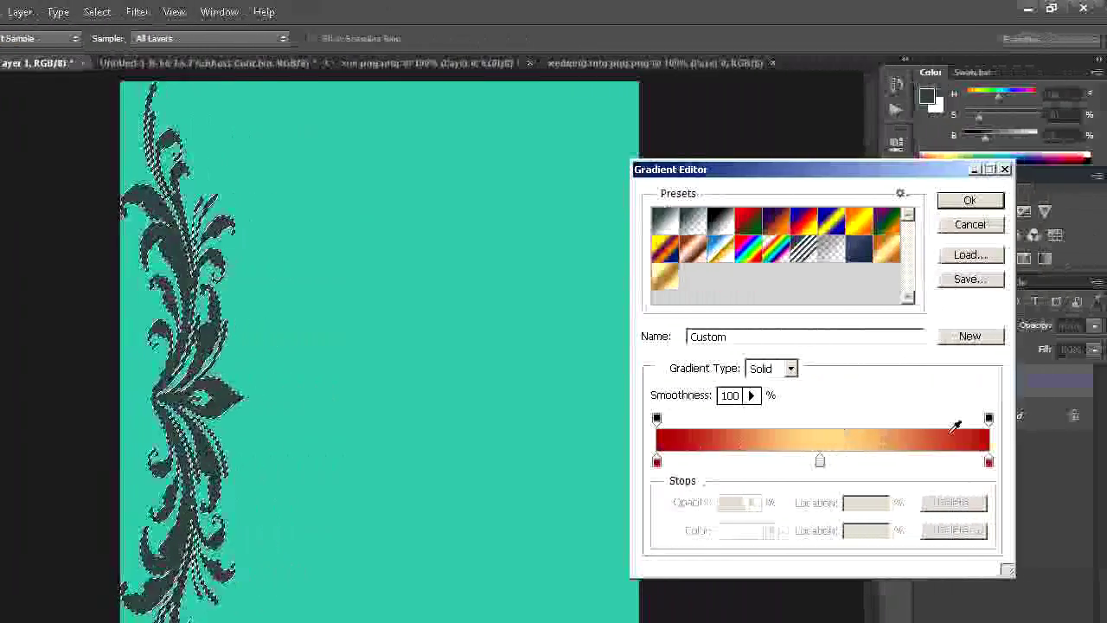
pyautogui.click(987, 201)
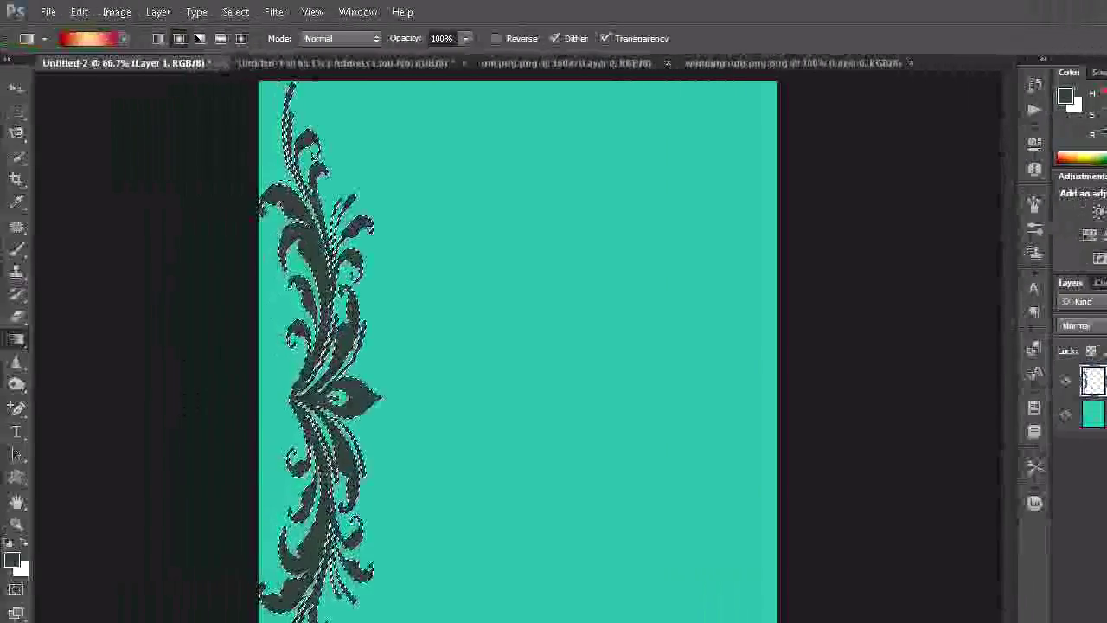
pyautogui.moveTo(333, 398); pyautogui.dragTo(503, 216)
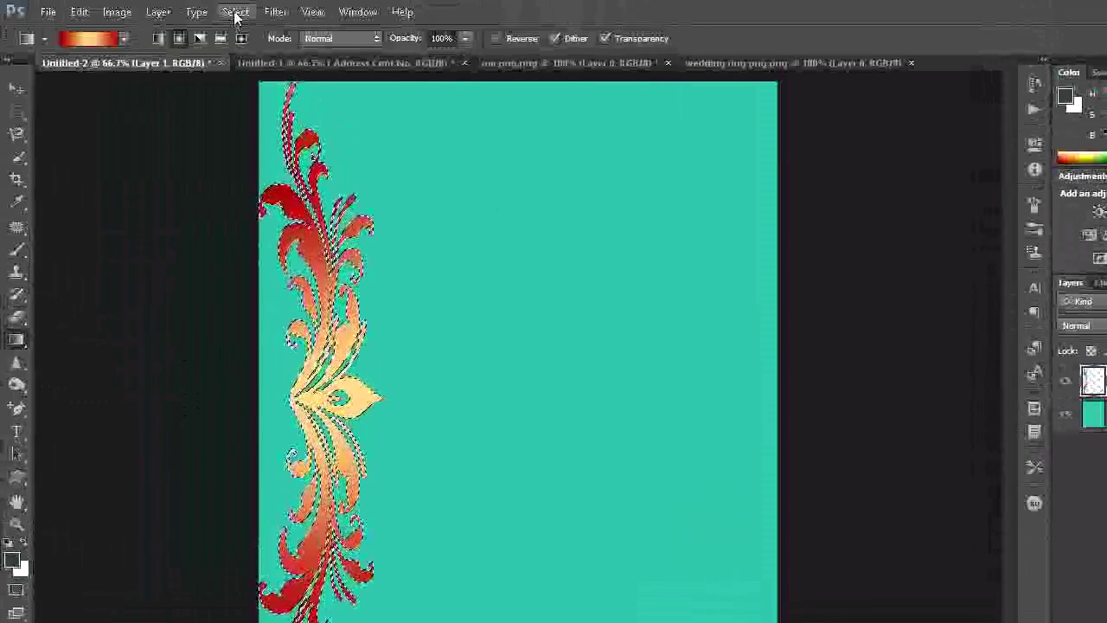
pyautogui.click(234, 12)
pyautogui.click(248, 44)
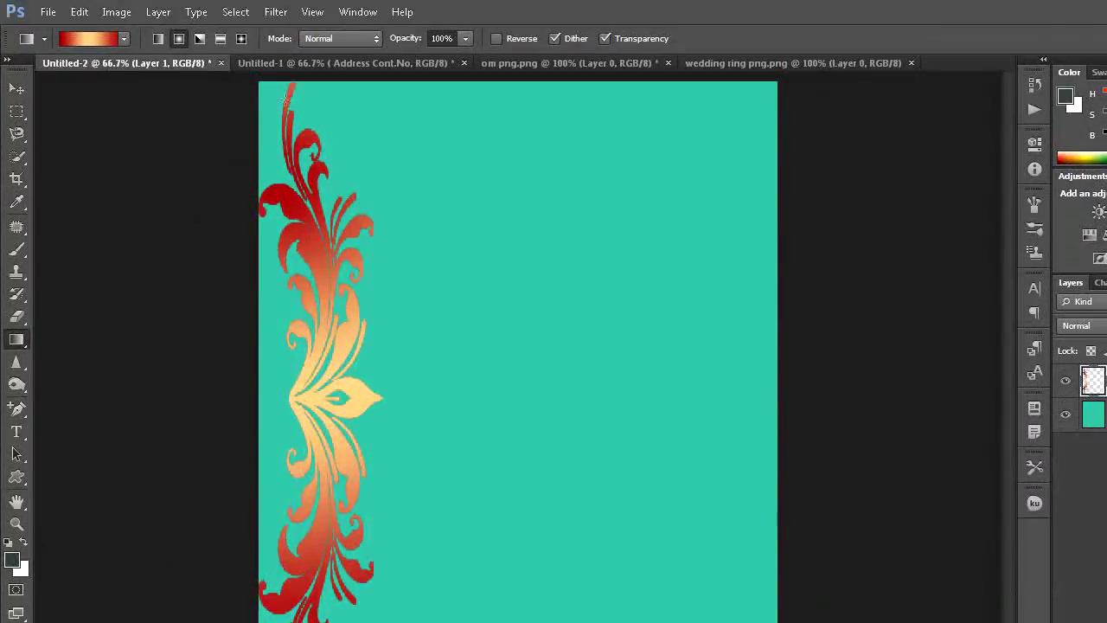
# Select all and copy the invitation text in Untitled-1.
pyautogui.click(400, 62)
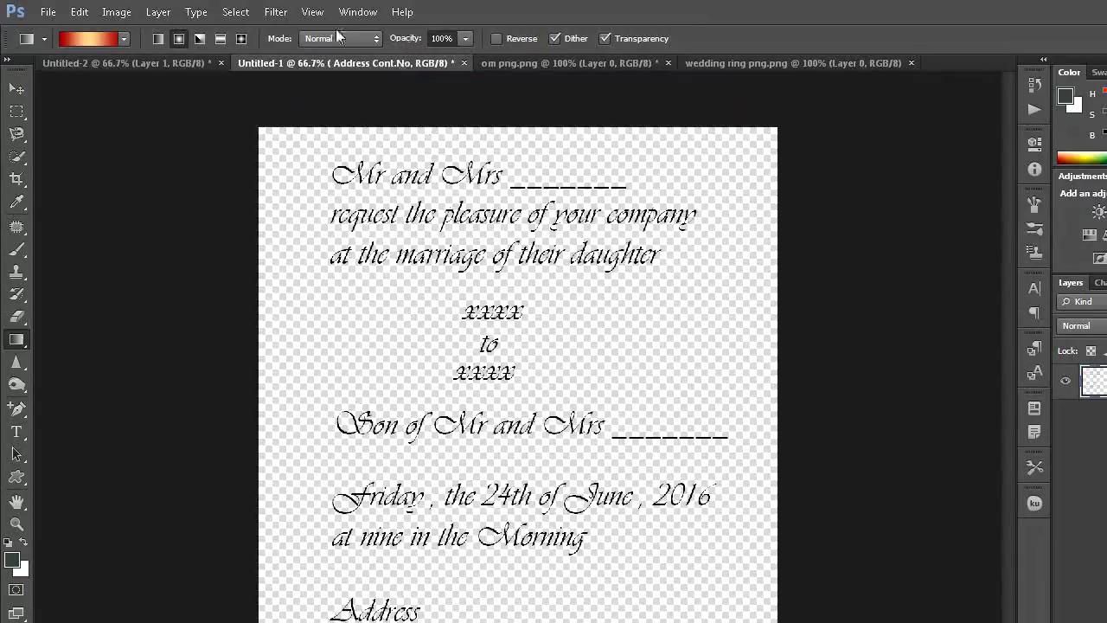
pyautogui.click(241, 12)
pyautogui.click(245, 31)
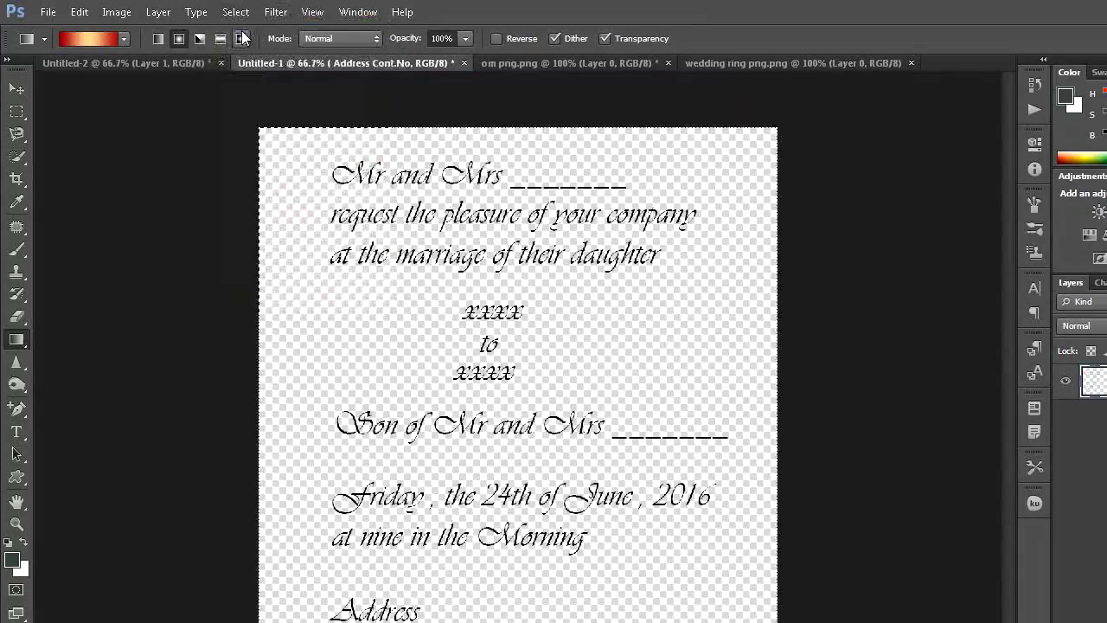
pyautogui.click(78, 12)
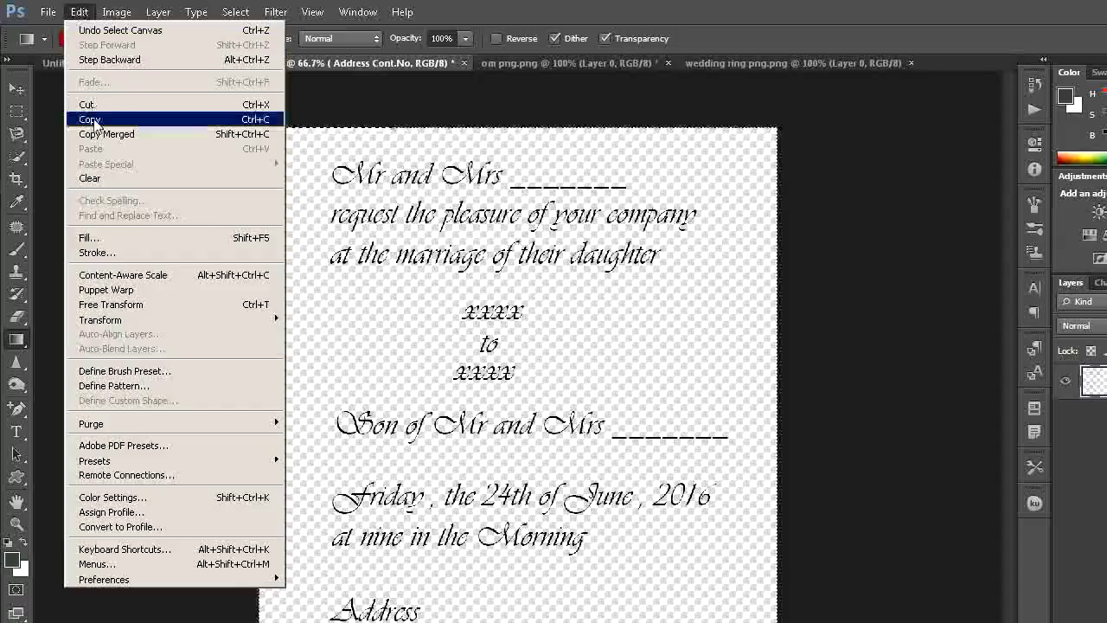
pyautogui.click(89, 118)
# Paste the invitation text into the Untitled-2 card as Layer 2.
pyautogui.click(125, 63)
pyautogui.click(85, 12)
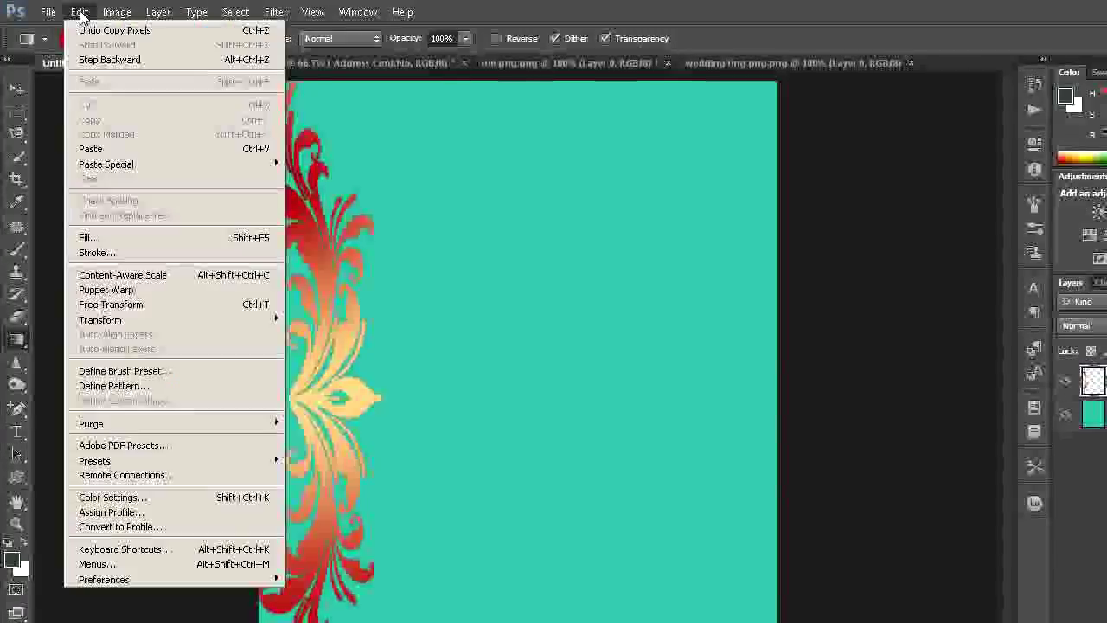
pyautogui.click(91, 149)
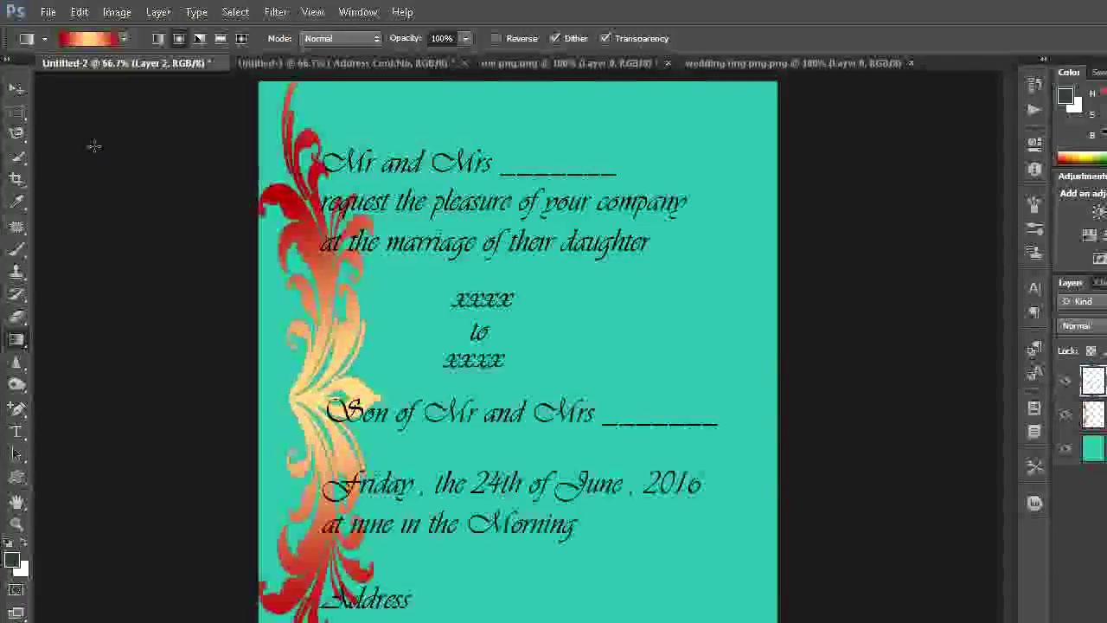
pyautogui.click(79, 12)
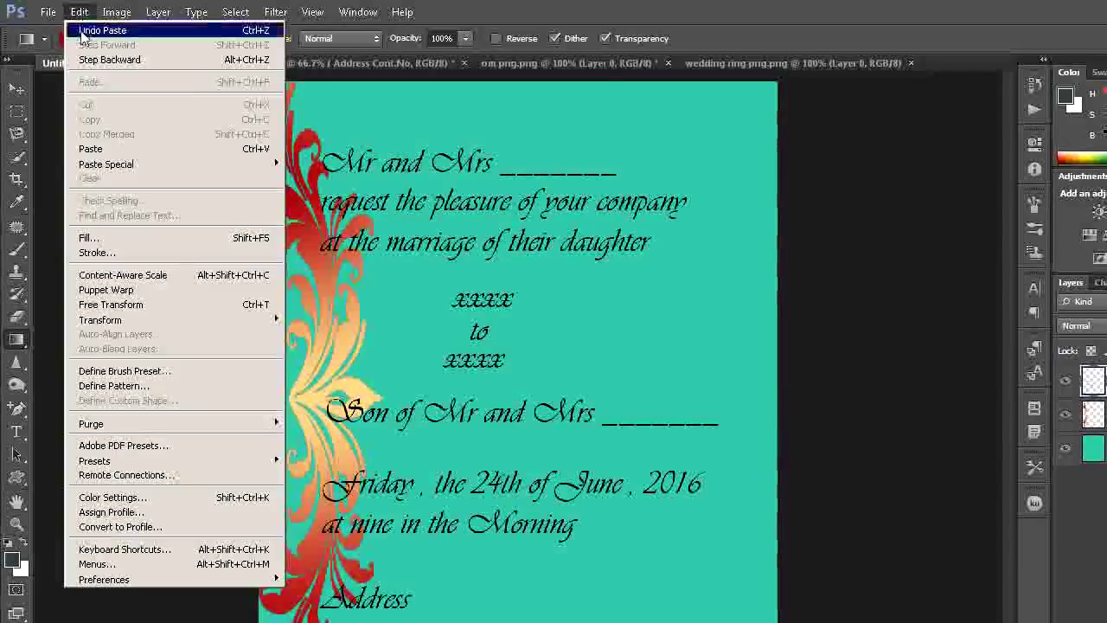
pyautogui.click(112, 305)
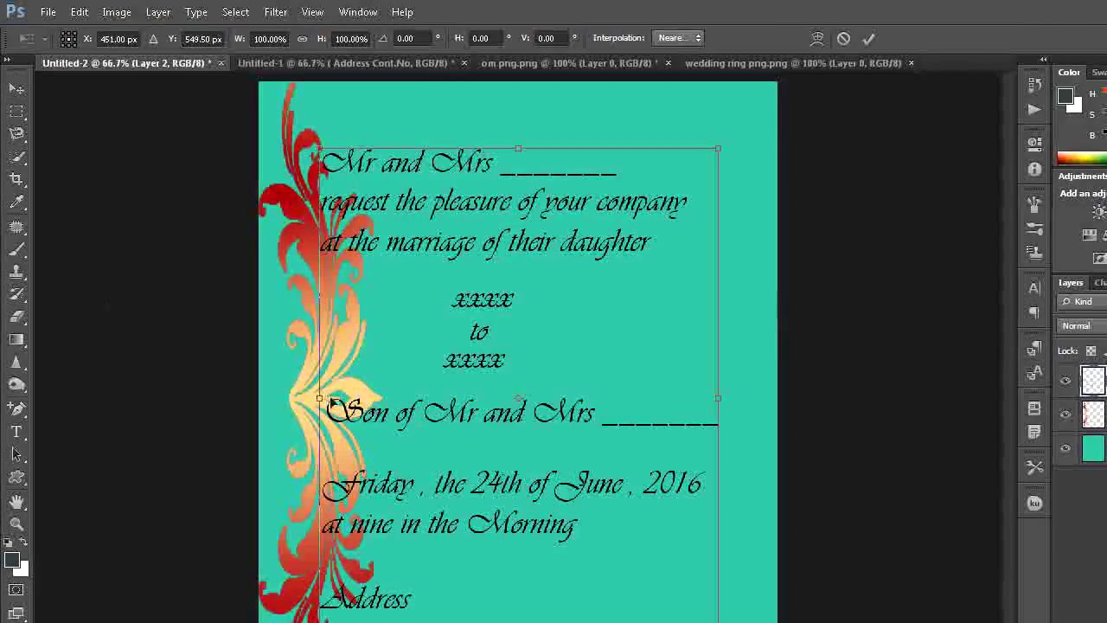
# Scale the invitation text to about 94.5% width and 103% height beside the flourish.
pyautogui.moveTo(320, 397); pyautogui.dragTo(387, 403)
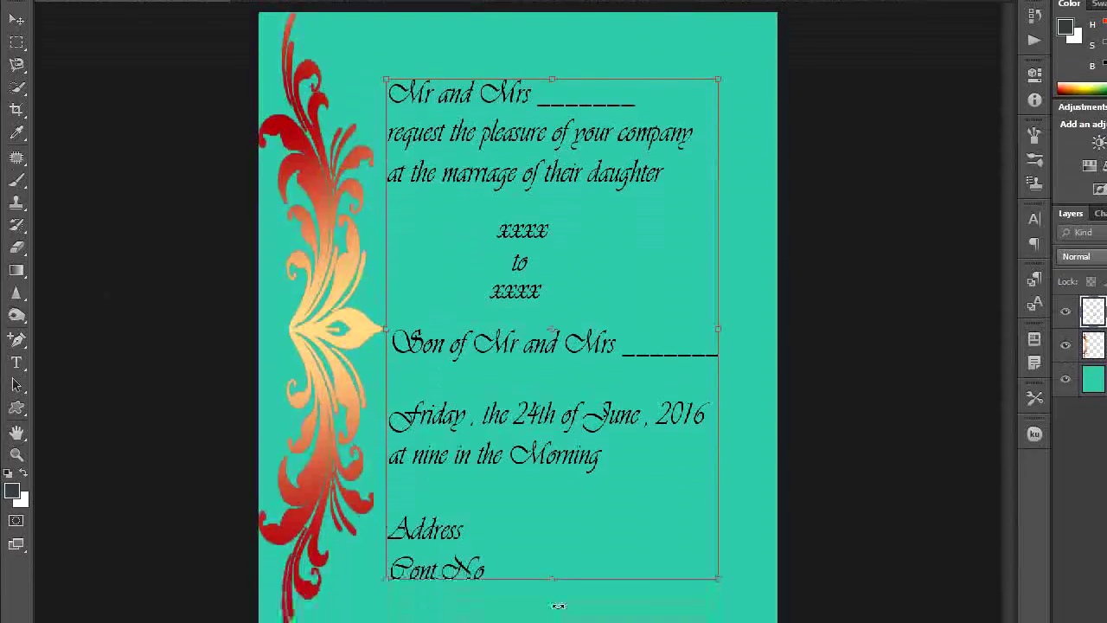
pyautogui.moveTo(551, 509); pyautogui.dragTo(551, 538)
pyautogui.moveTo(552, 155); pyautogui.dragTo(552, 159)
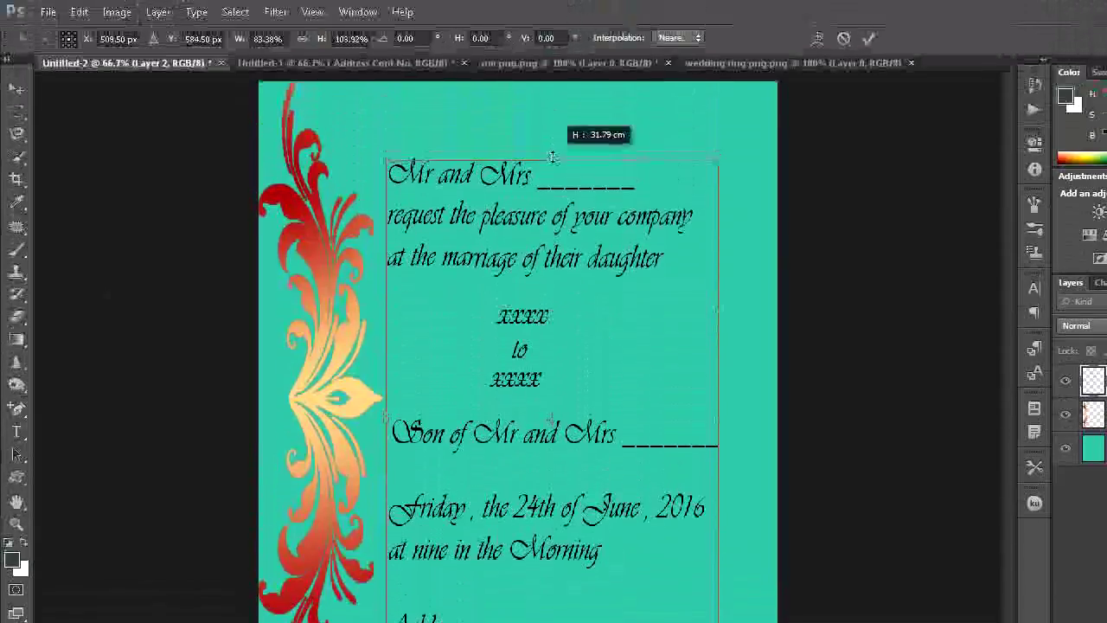
pyautogui.moveTo(718, 417); pyautogui.dragTo(762, 416)
pyautogui.moveTo(388, 419); pyautogui.dragTo(392, 419)
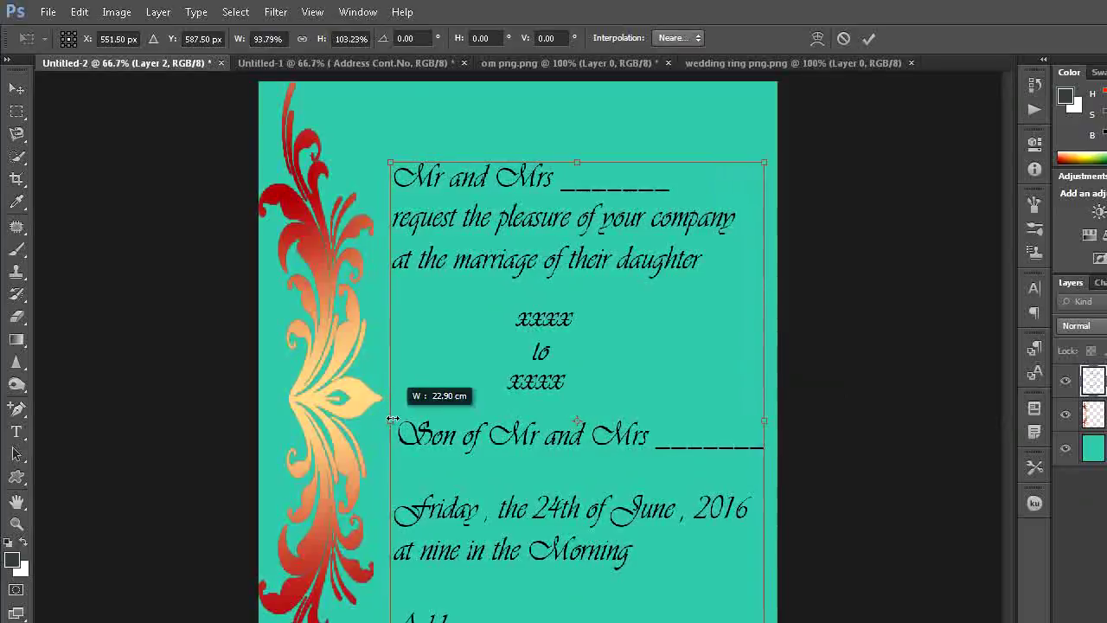
pyautogui.scroll(-2, 570, 484)
pyautogui.scroll(-2, 585, 581)
pyautogui.moveTo(585, 578); pyautogui.dragTo(585, 578)
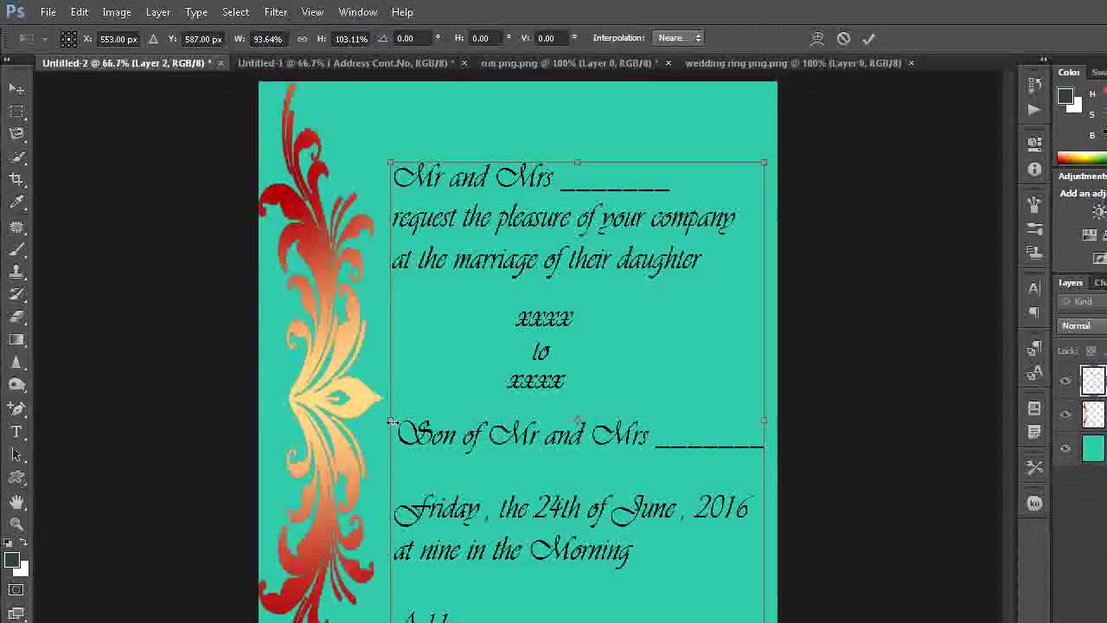
pyautogui.moveTo(389, 418); pyautogui.dragTo(386, 419)
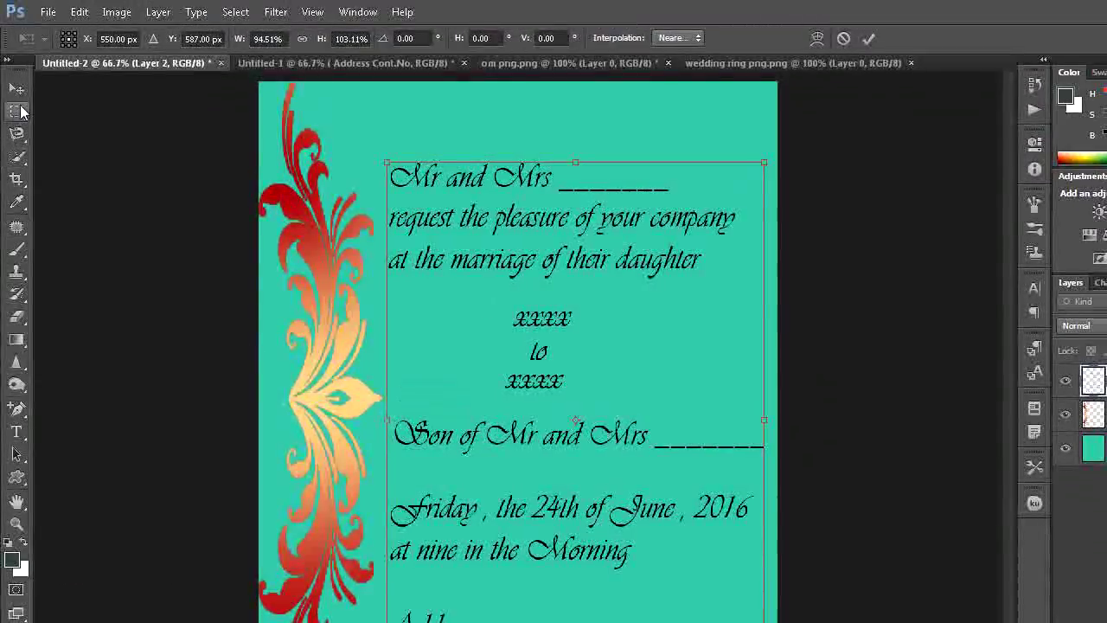
pyautogui.click(17, 110)
pyautogui.click(617, 288)
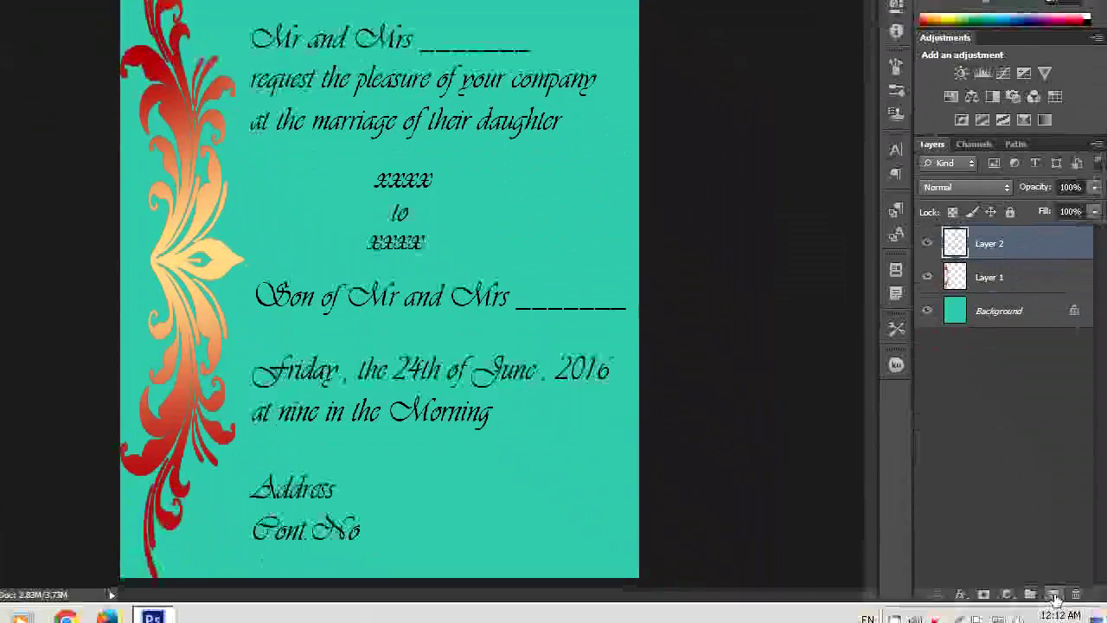
# Add a new layer and paste the whole om png.png image into the card.
pyautogui.click(1053, 577)
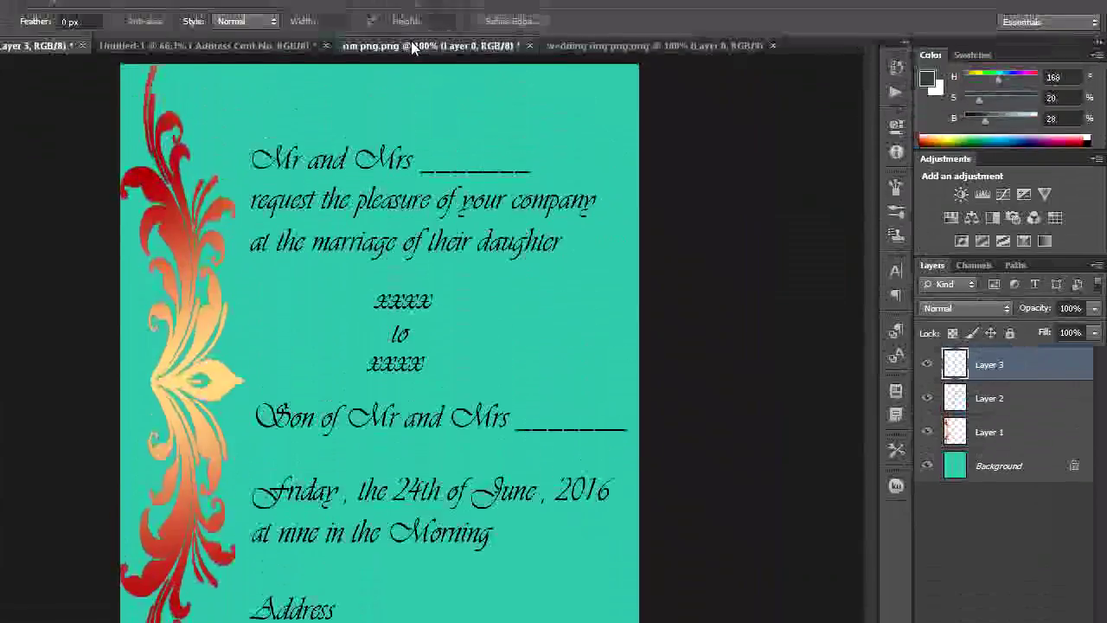
pyautogui.click(413, 64)
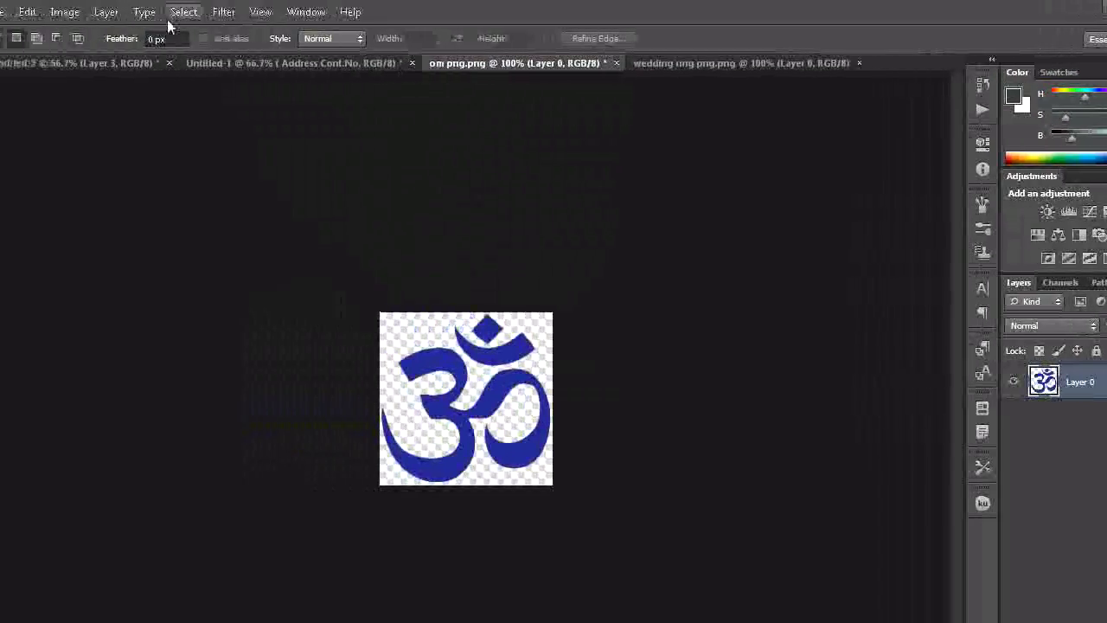
pyautogui.click(233, 12)
pyautogui.click(234, 29)
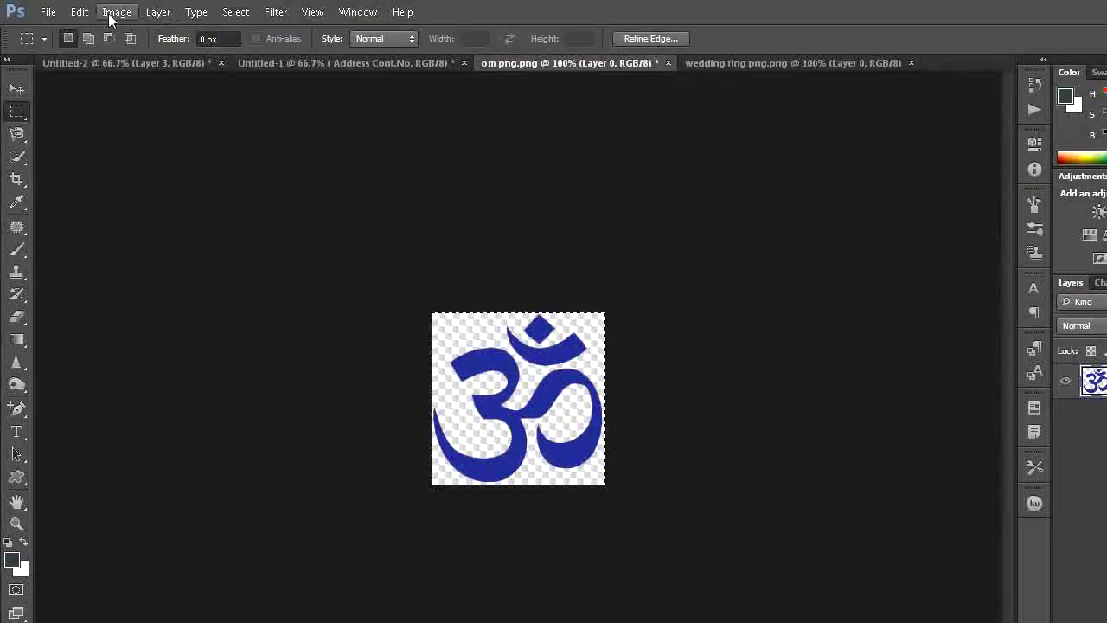
pyautogui.click(79, 12)
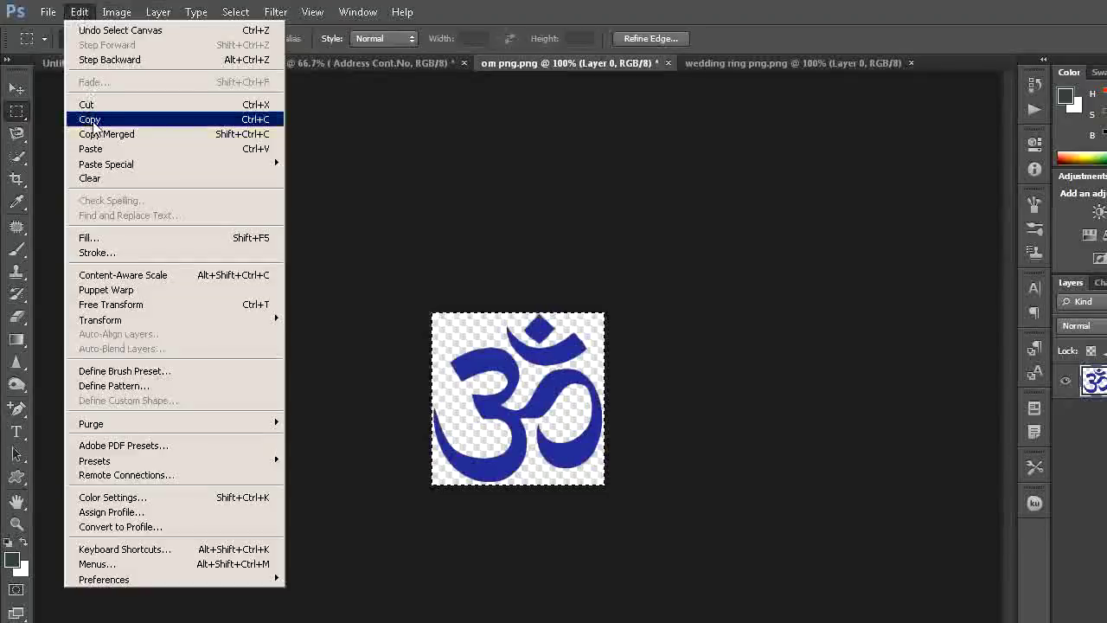
pyautogui.click(95, 113)
pyautogui.click(138, 63)
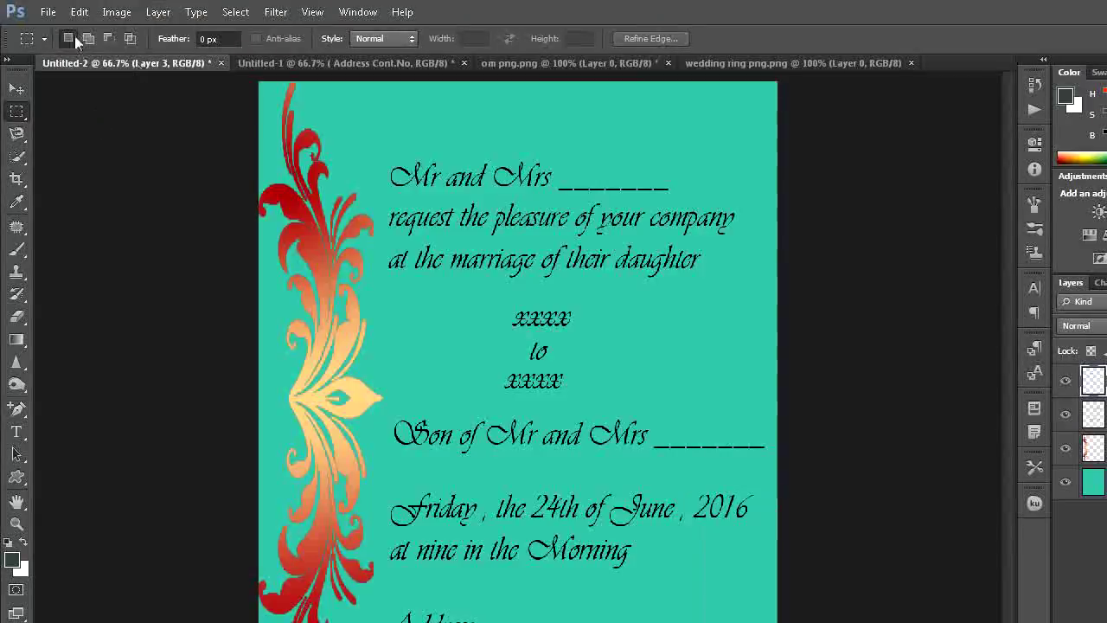
pyautogui.click(79, 12)
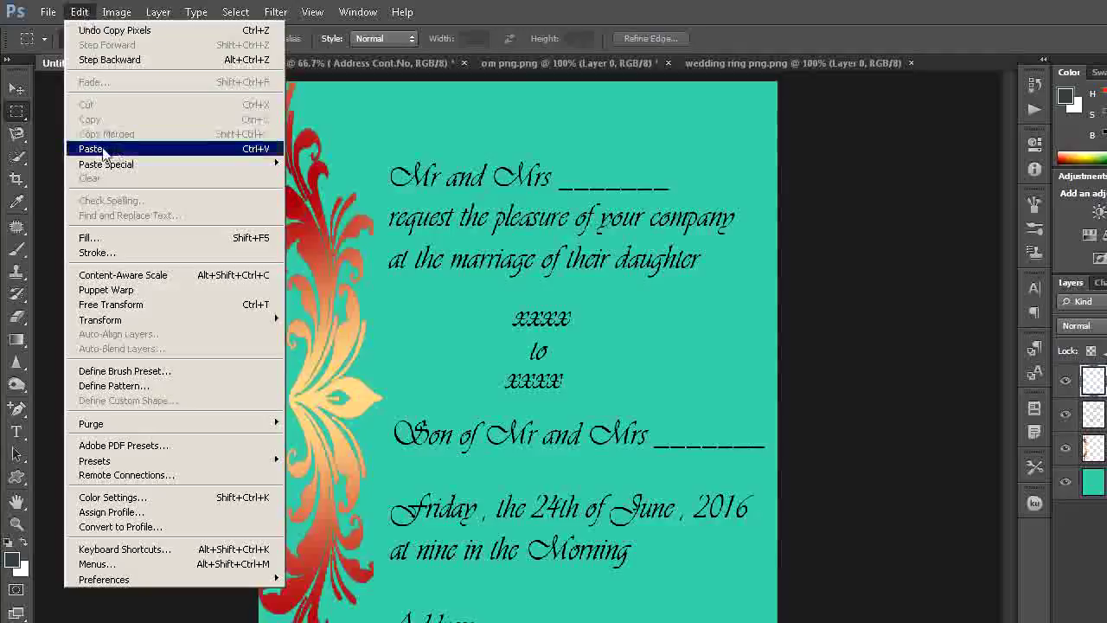
pyautogui.click(97, 148)
# Move the Om symbol to the top centre and shrink it to about 48% by 38%.
pyautogui.click(19, 90)
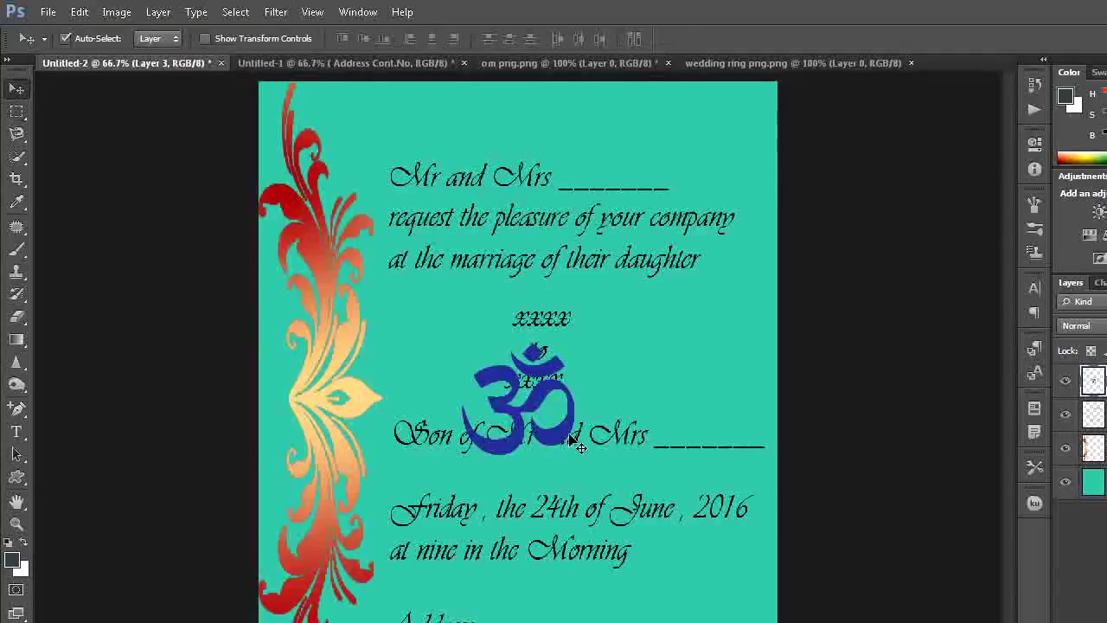
pyautogui.moveTo(551, 408)
pyautogui.mouseDown()
pyautogui.moveTo(567, 149)
pyautogui.moveTo(595, 121)
pyautogui.mouseUp()
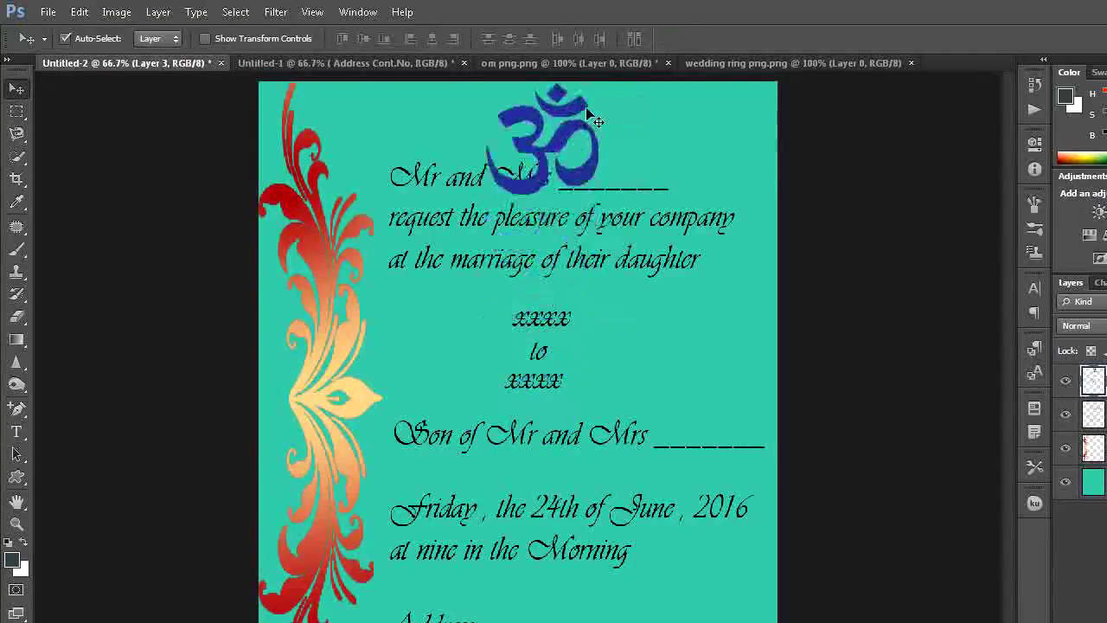
pyautogui.click(79, 12)
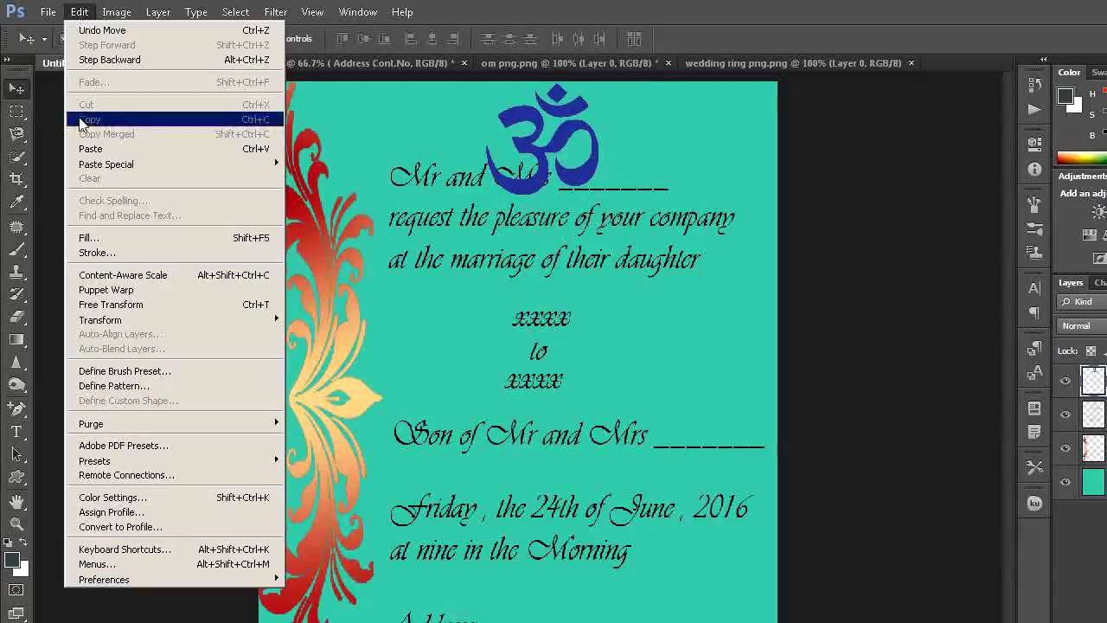
pyautogui.click(111, 305)
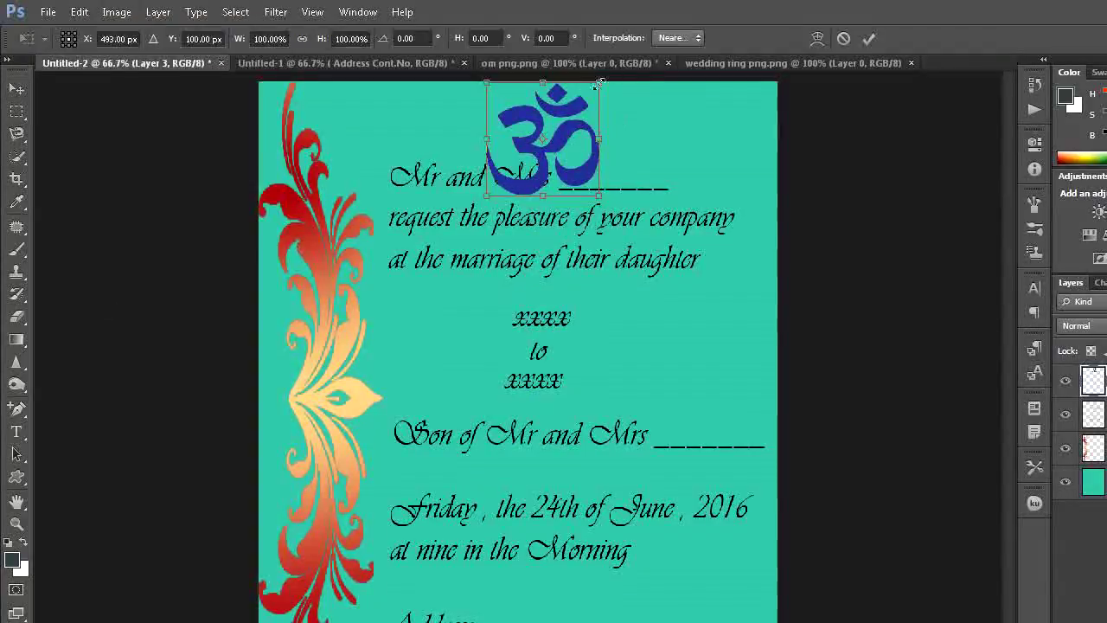
pyautogui.moveTo(598, 84); pyautogui.dragTo(586, 93)
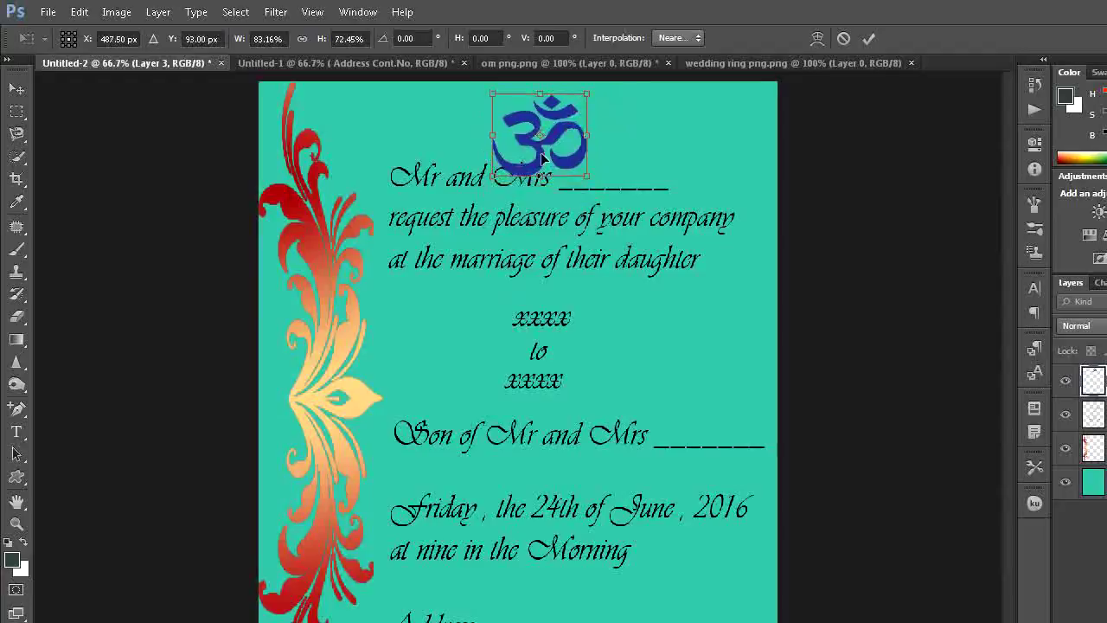
pyautogui.moveTo(540, 173); pyautogui.dragTo(540, 154)
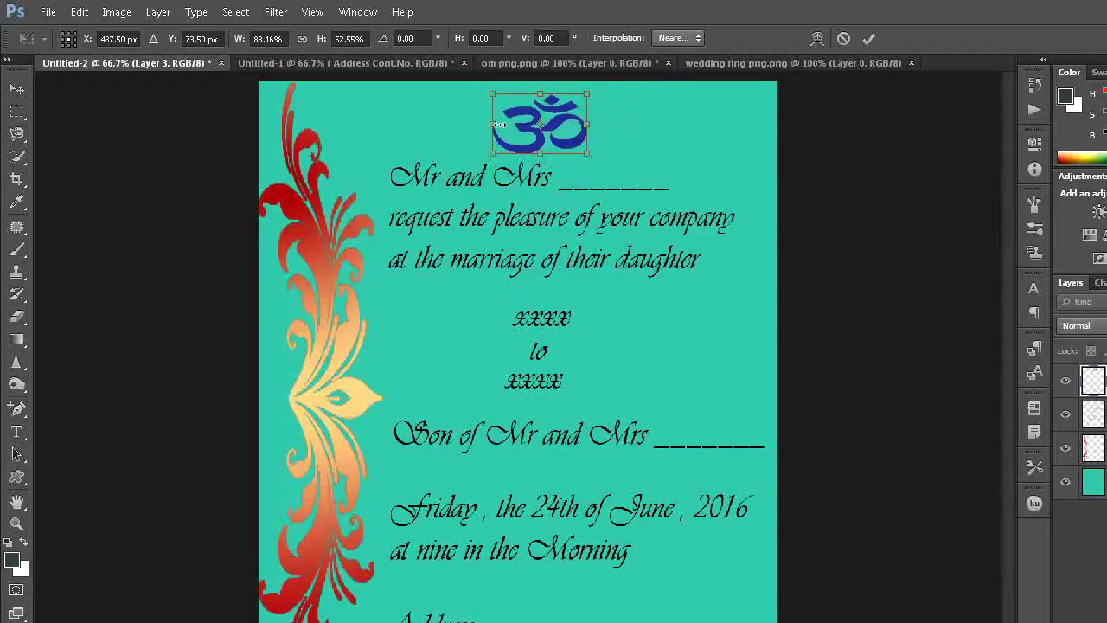
pyautogui.moveTo(497, 124); pyautogui.dragTo(508, 125)
pyautogui.moveTo(587, 125); pyautogui.dragTo(535, 137)
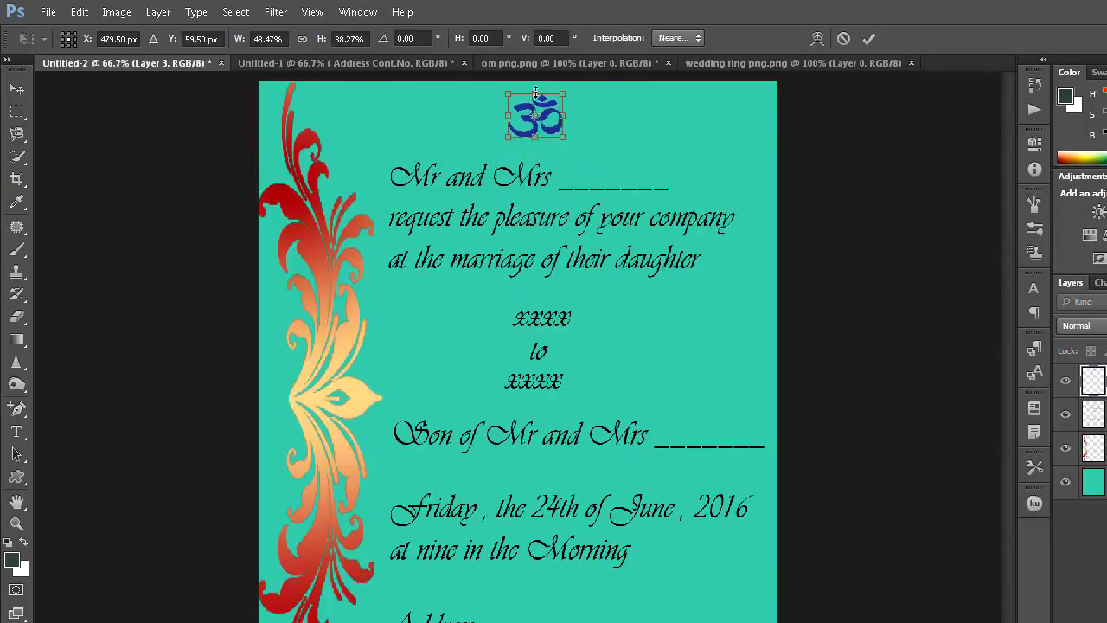
pyautogui.moveTo(542, 112); pyautogui.dragTo(524, 109)
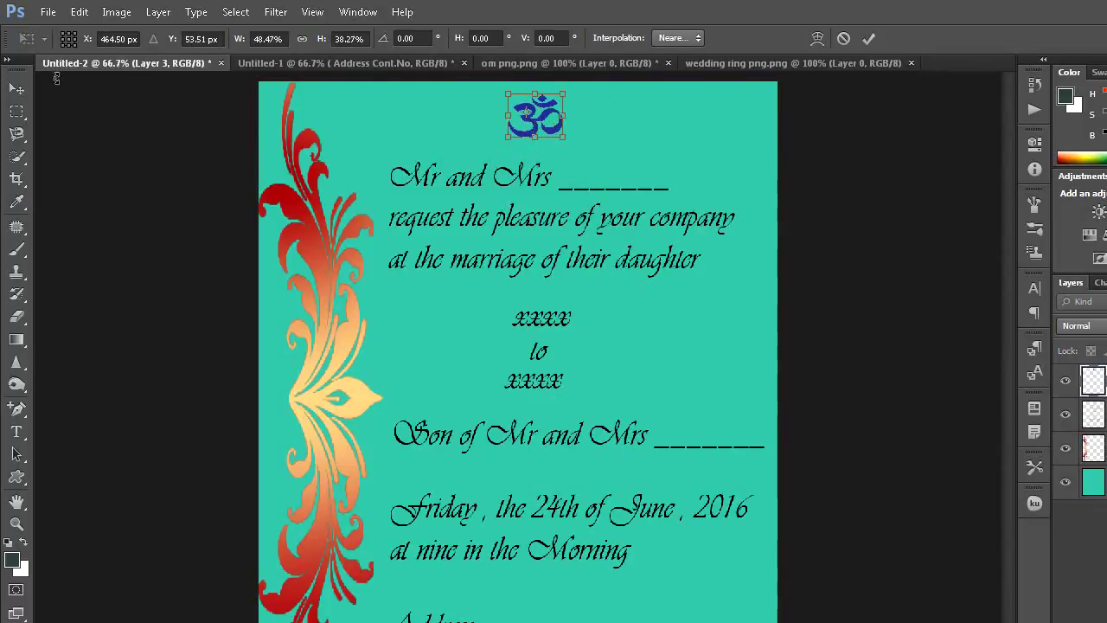
pyautogui.click(17, 111)
# Apply the Om resize and add a vertical guide at 50%.
pyautogui.click(576, 286)
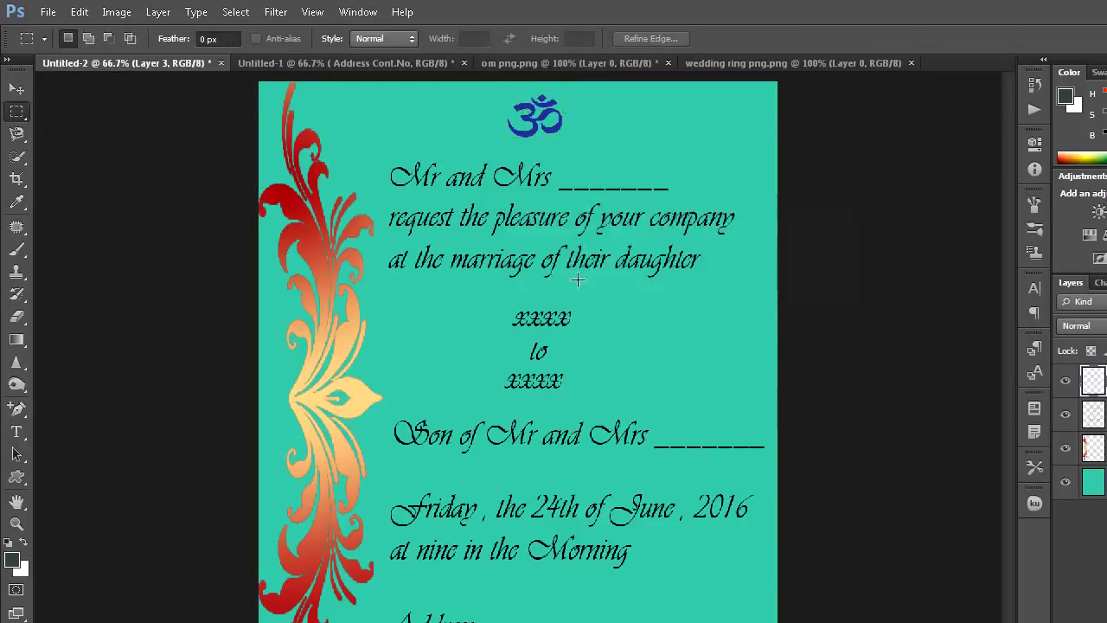
pyautogui.click(318, 17)
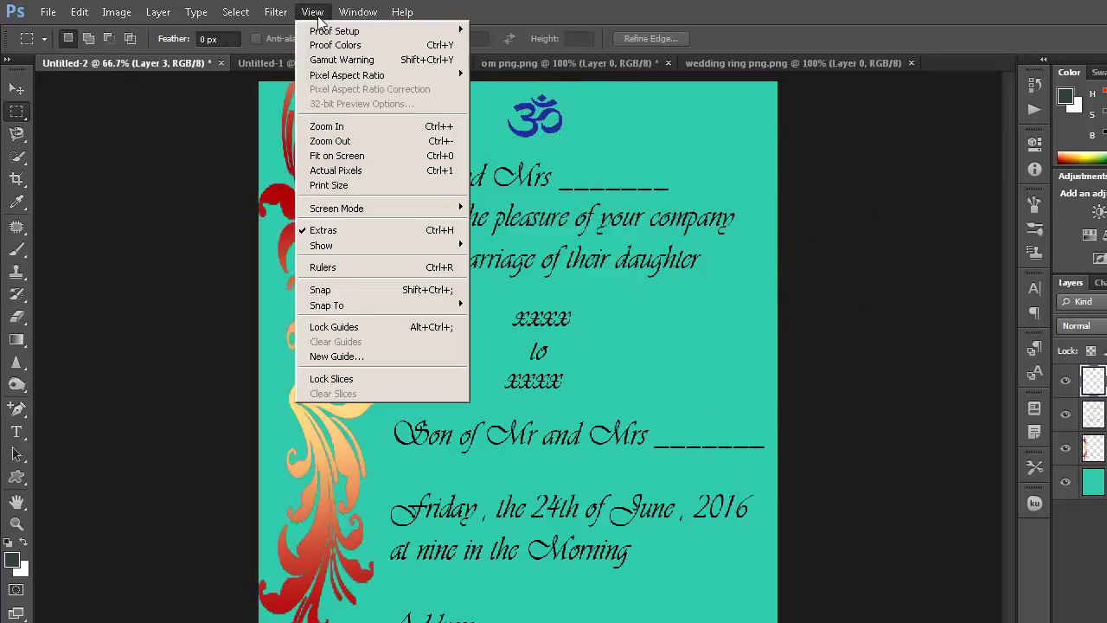
pyautogui.click(337, 356)
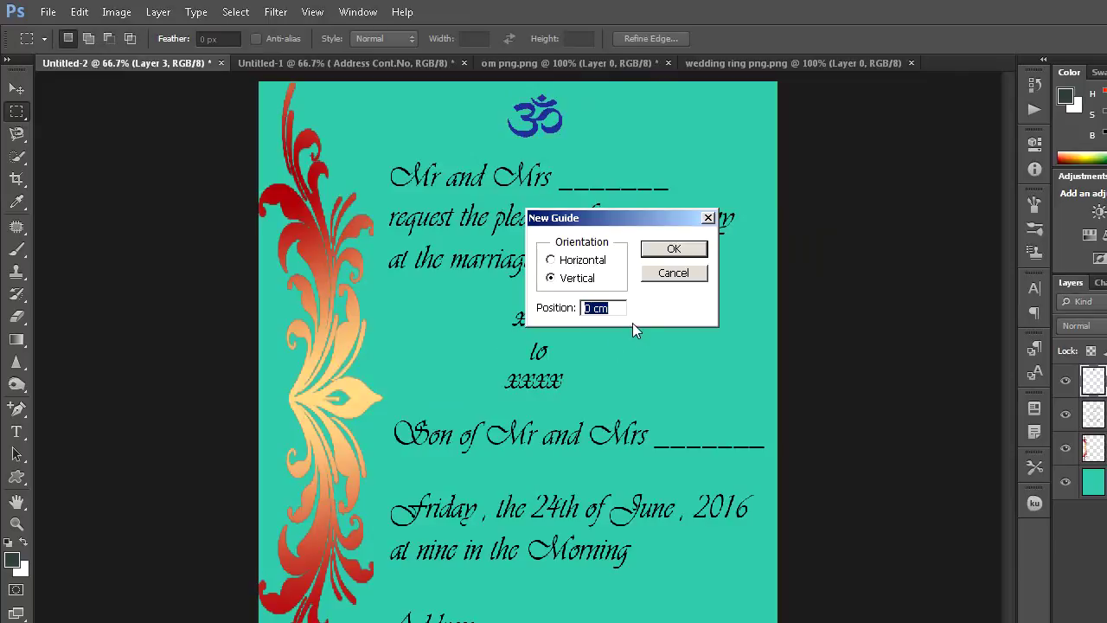
pyautogui.write('50')
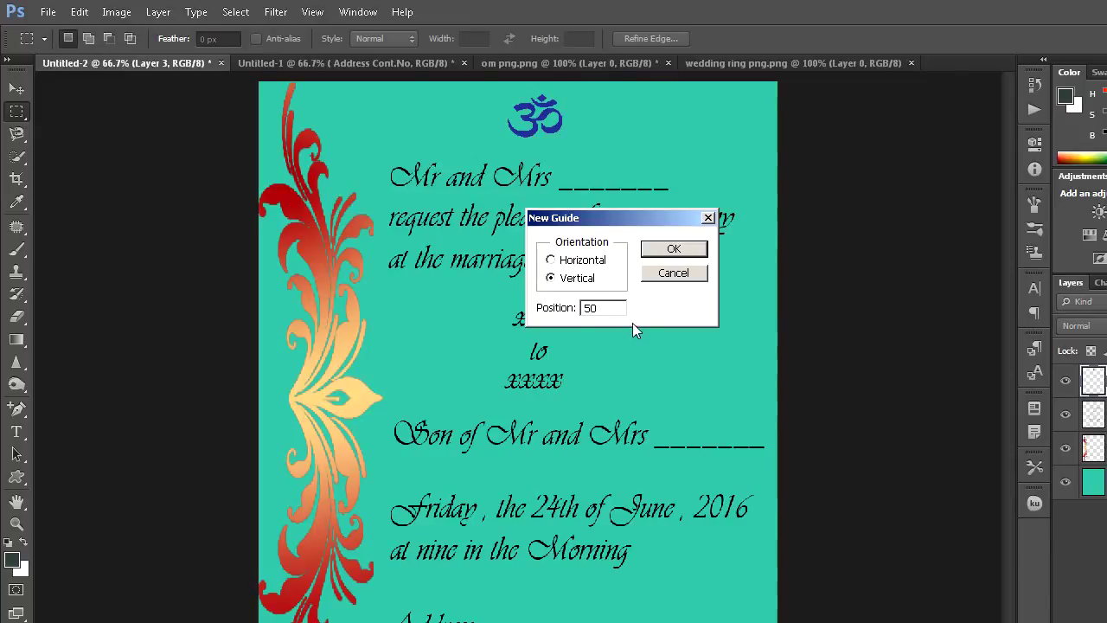
pyautogui.write('%')
pyautogui.click(667, 249)
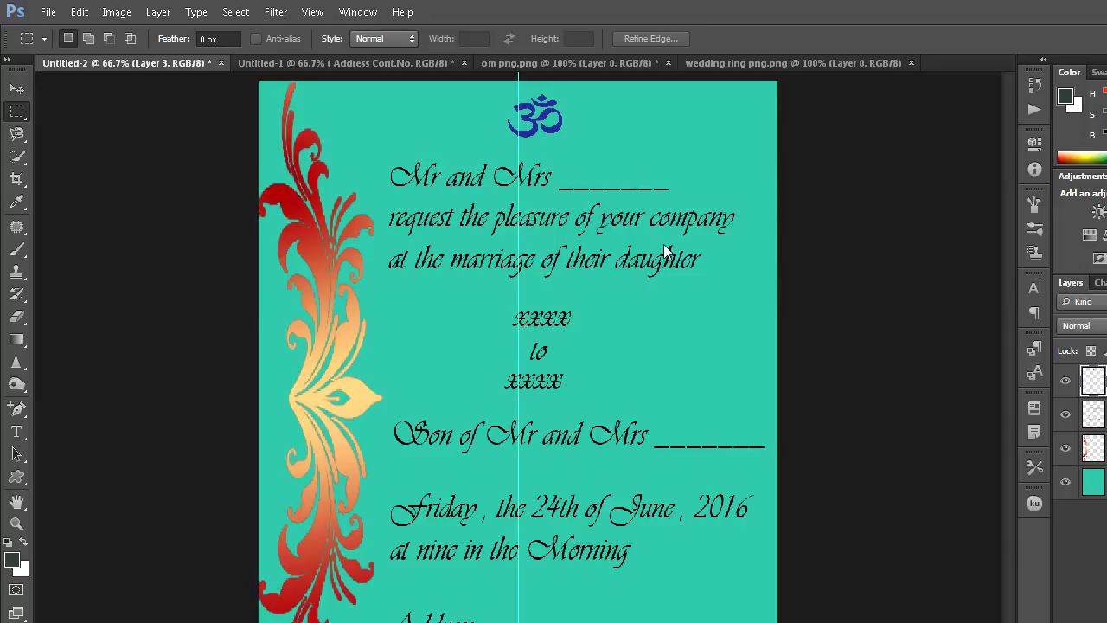
# Narrow the Om symbol to 95.79% width, centred on the guide, and apply.
pyautogui.click(79, 11)
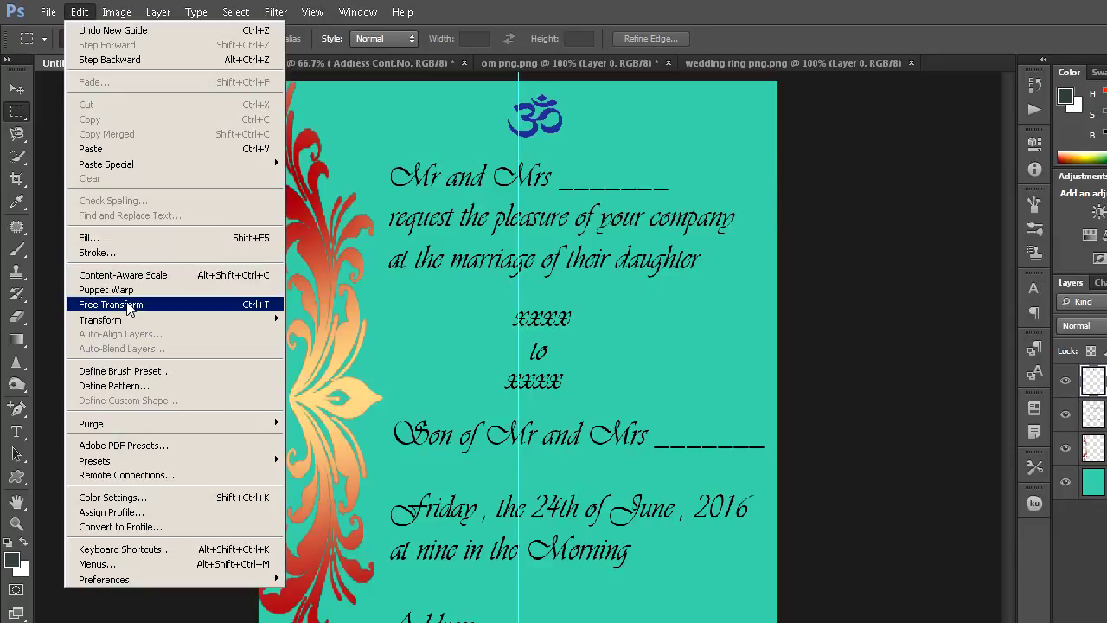
pyautogui.click(113, 307)
pyautogui.moveTo(503, 118); pyautogui.dragTo(488, 117)
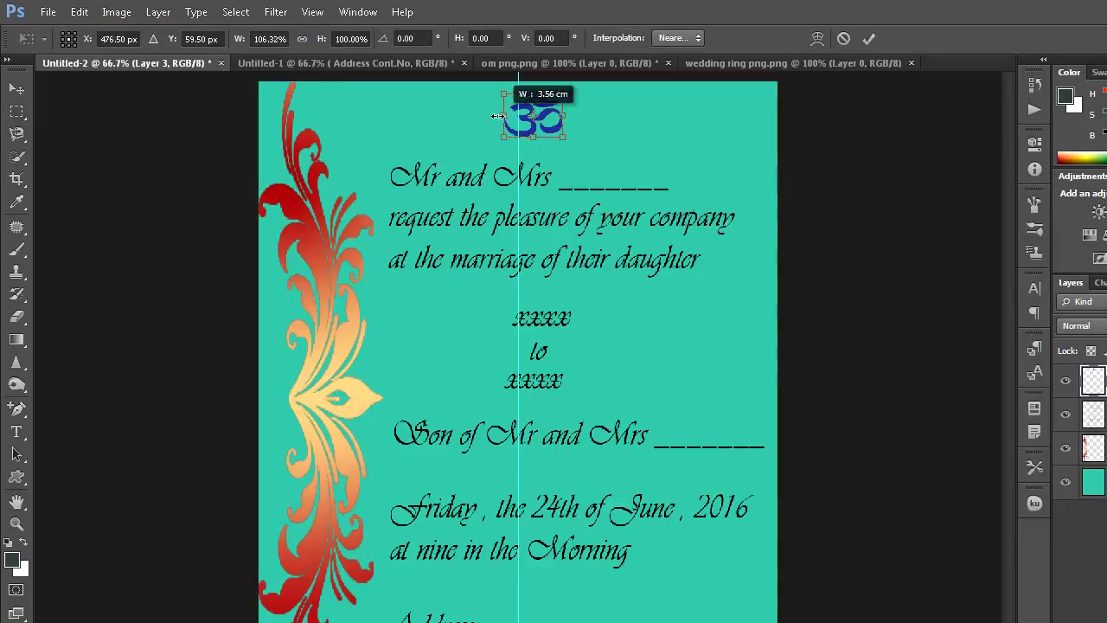
pyautogui.moveTo(559, 115); pyautogui.dragTo(490, 116)
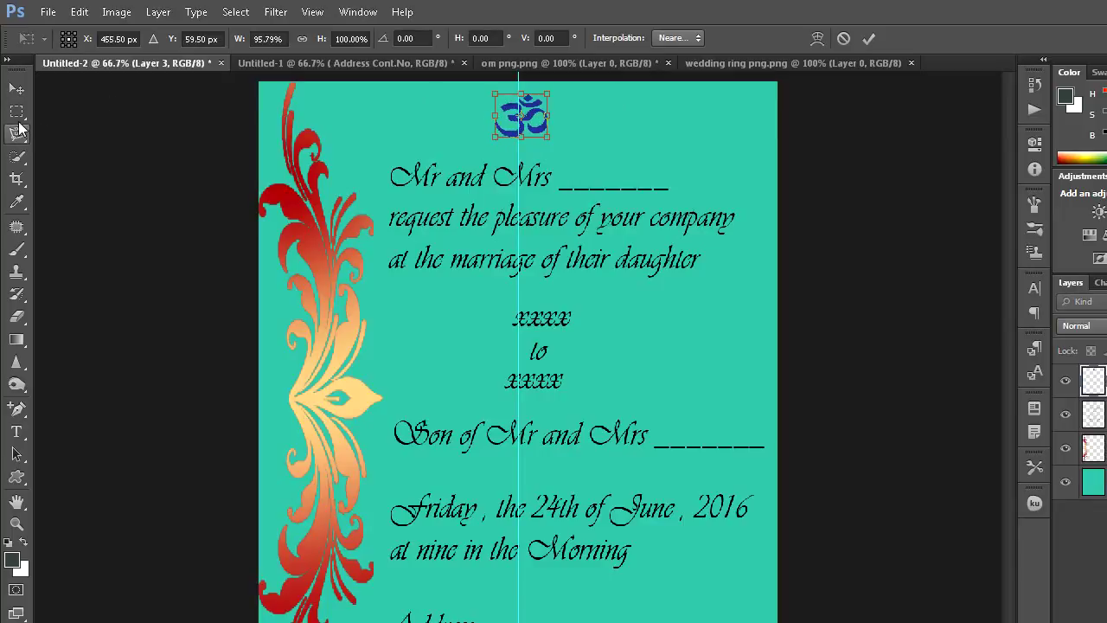
pyautogui.click(16, 115)
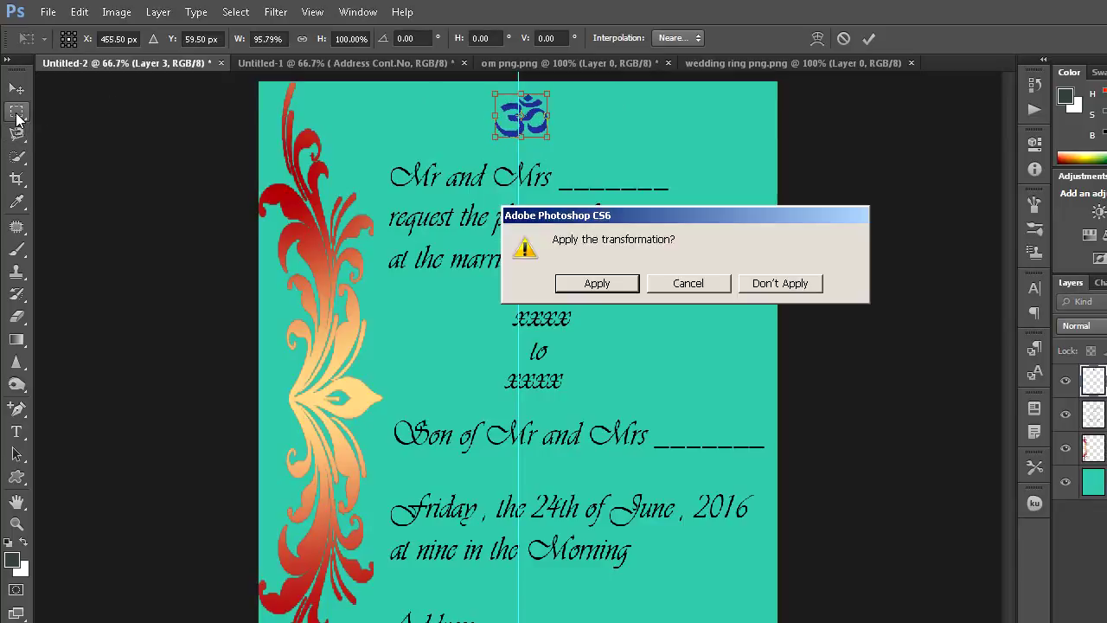
pyautogui.click(595, 284)
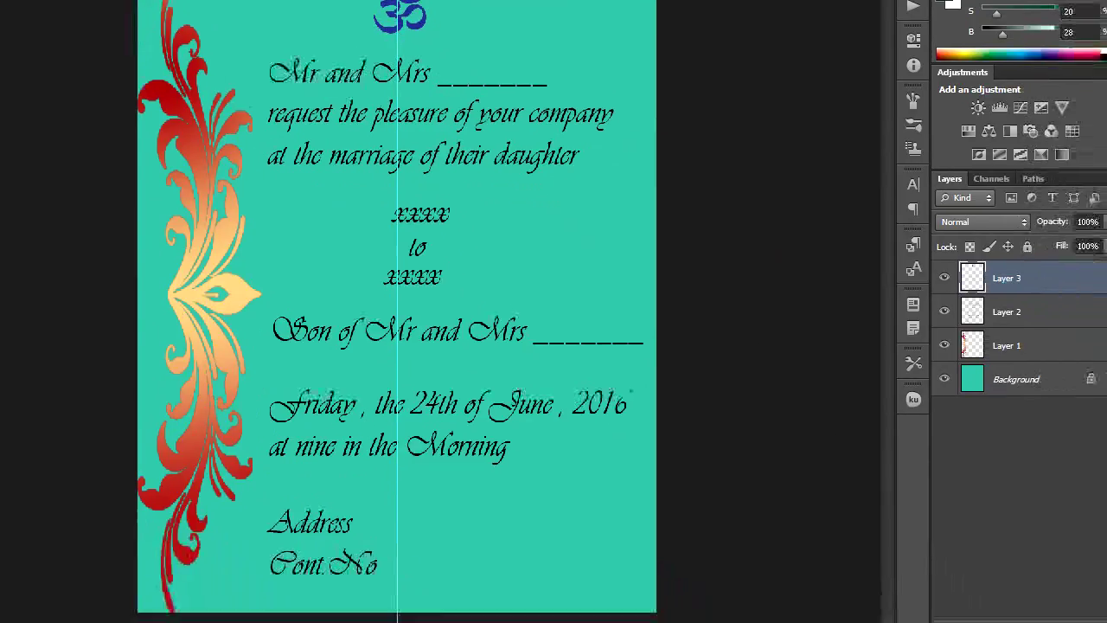
# Add a new empty layer, then select all of the wedding ring png.png image.
pyautogui.click(1053, 577)
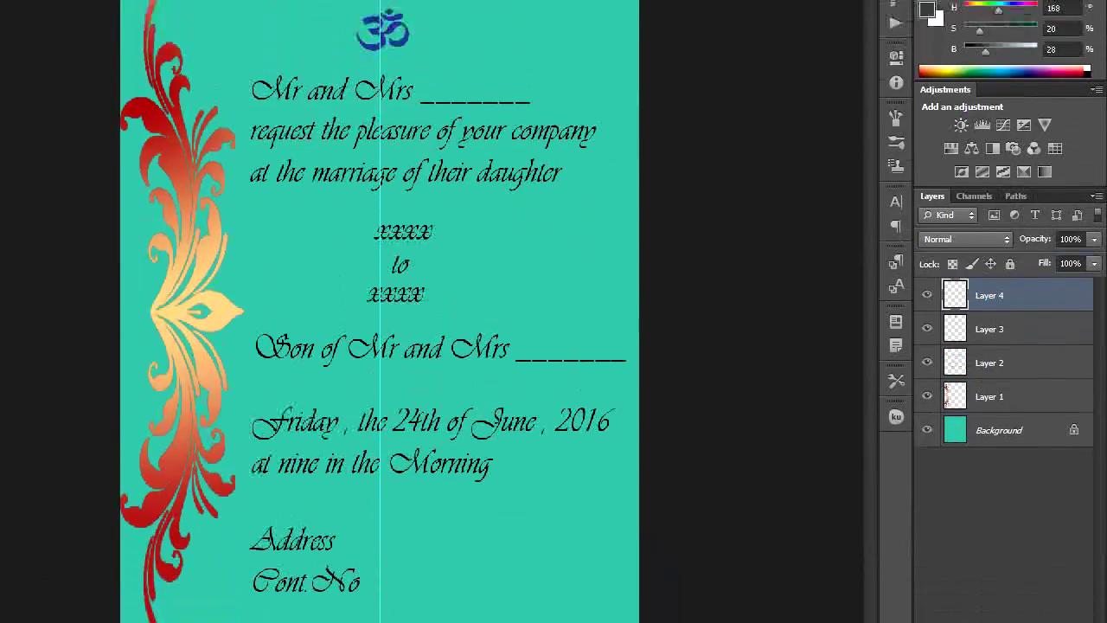
pyautogui.click(623, 64)
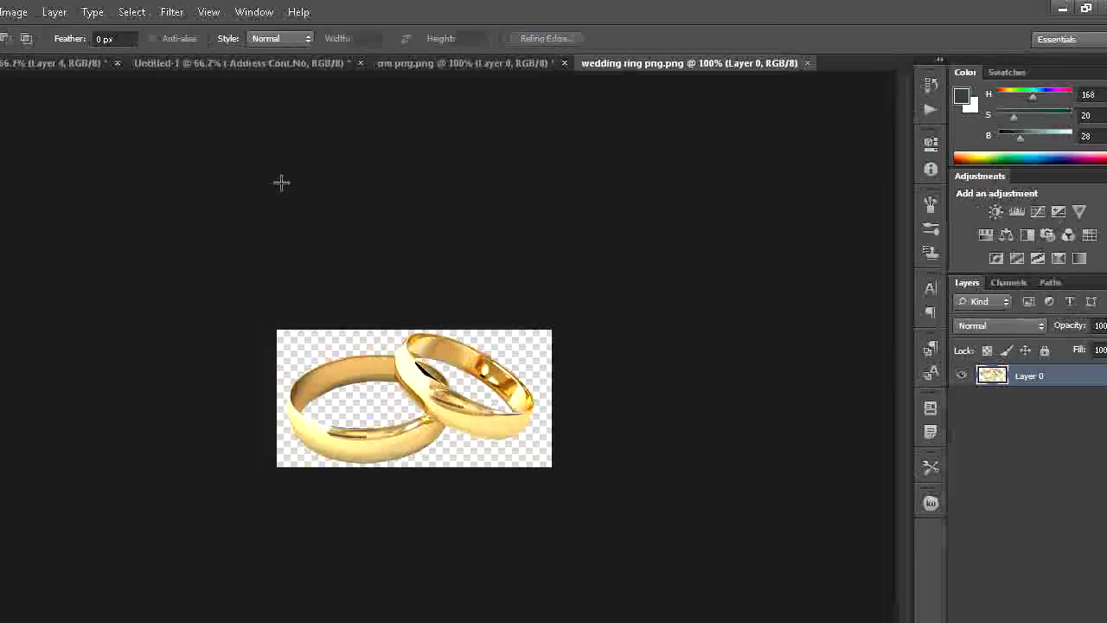
pyautogui.click(237, 13)
pyautogui.click(237, 13)
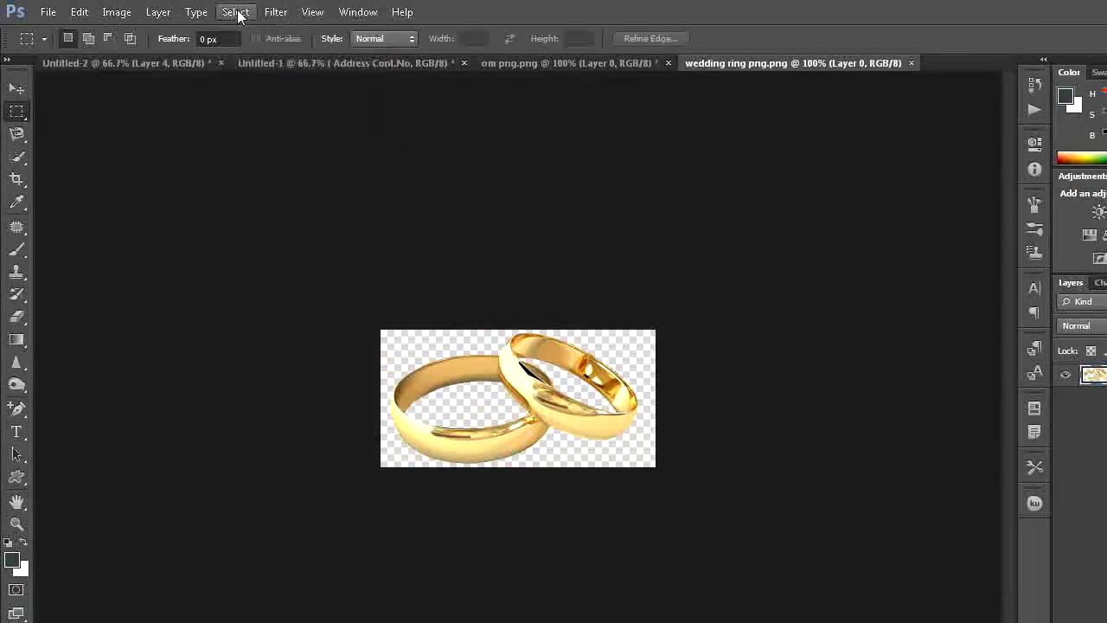
pyautogui.click(238, 13)
pyautogui.click(235, 31)
# Copy the gold rings and paste them into the Untitled-2 invitation.
pyautogui.click(78, 12)
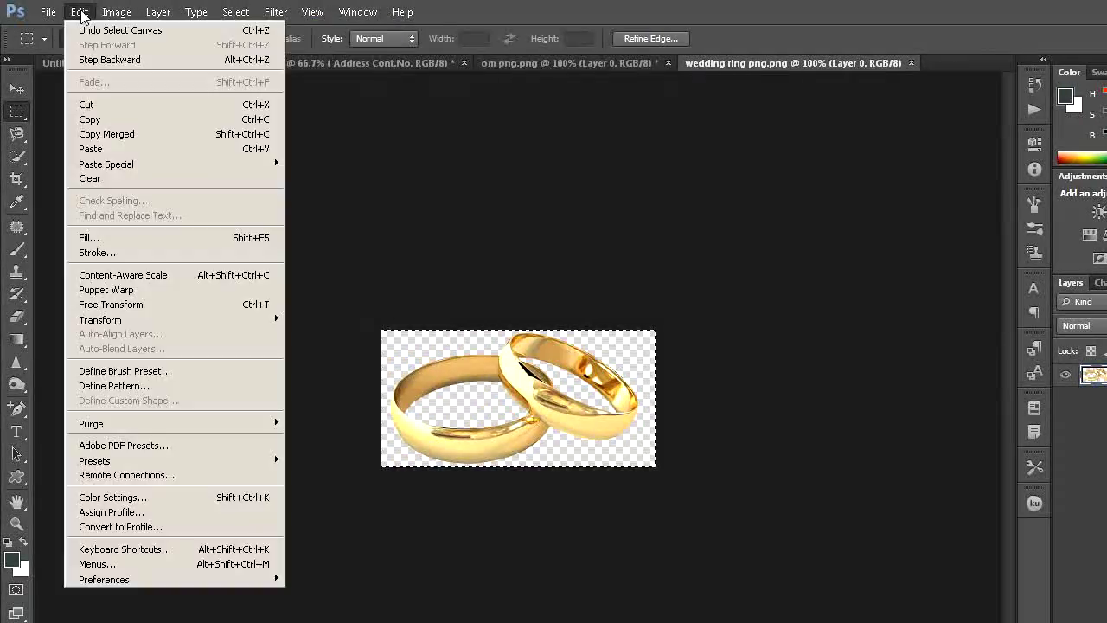
pyautogui.click(90, 119)
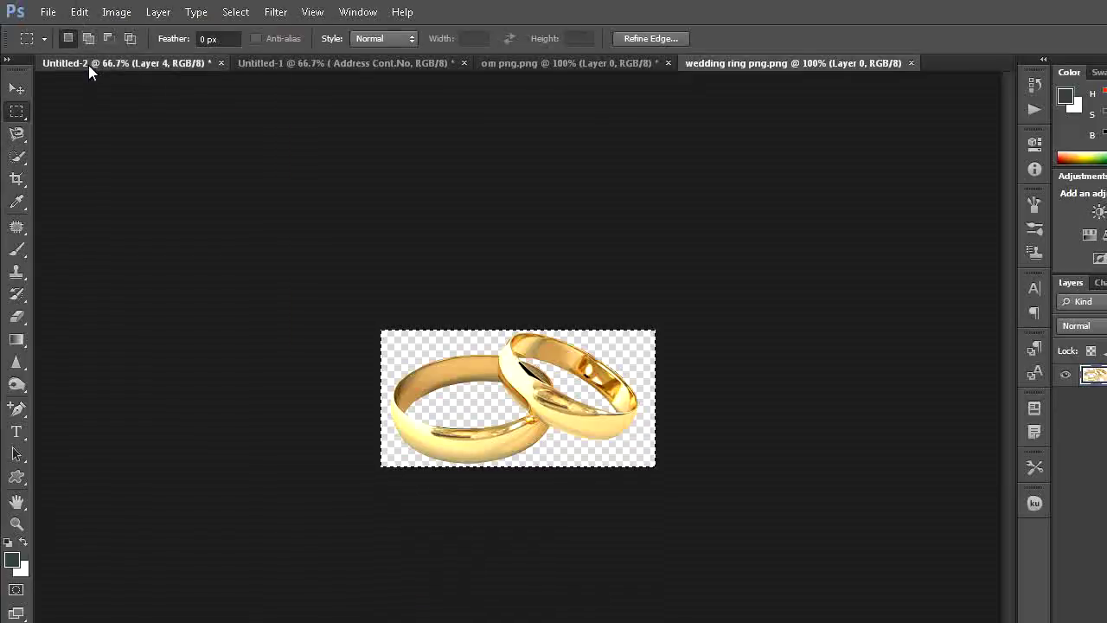
pyautogui.click(89, 65)
pyautogui.click(79, 12)
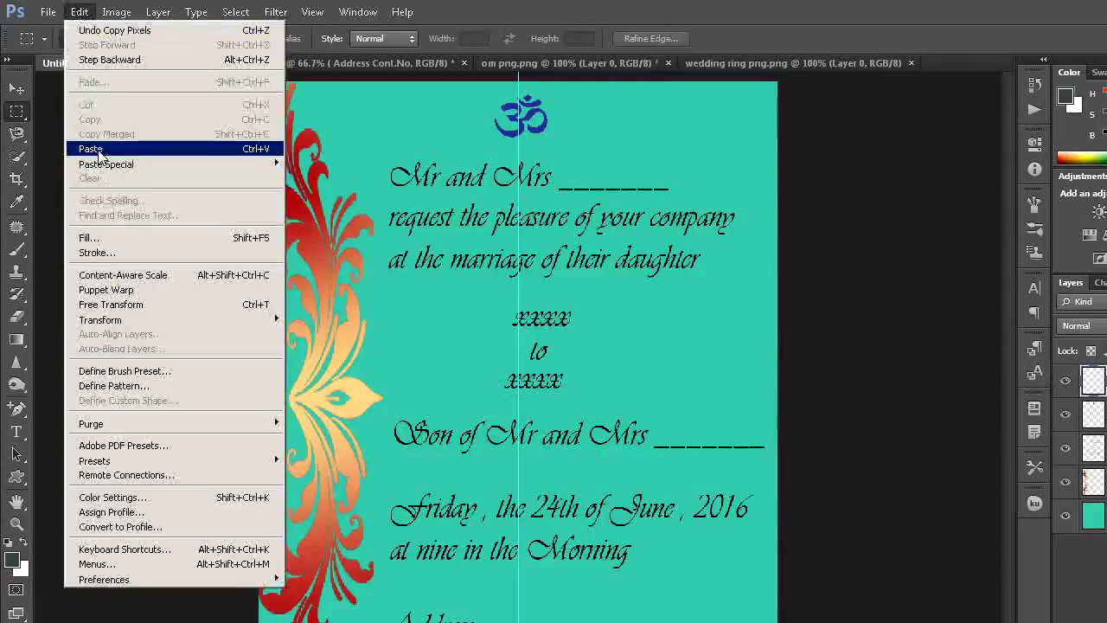
pyautogui.click(91, 149)
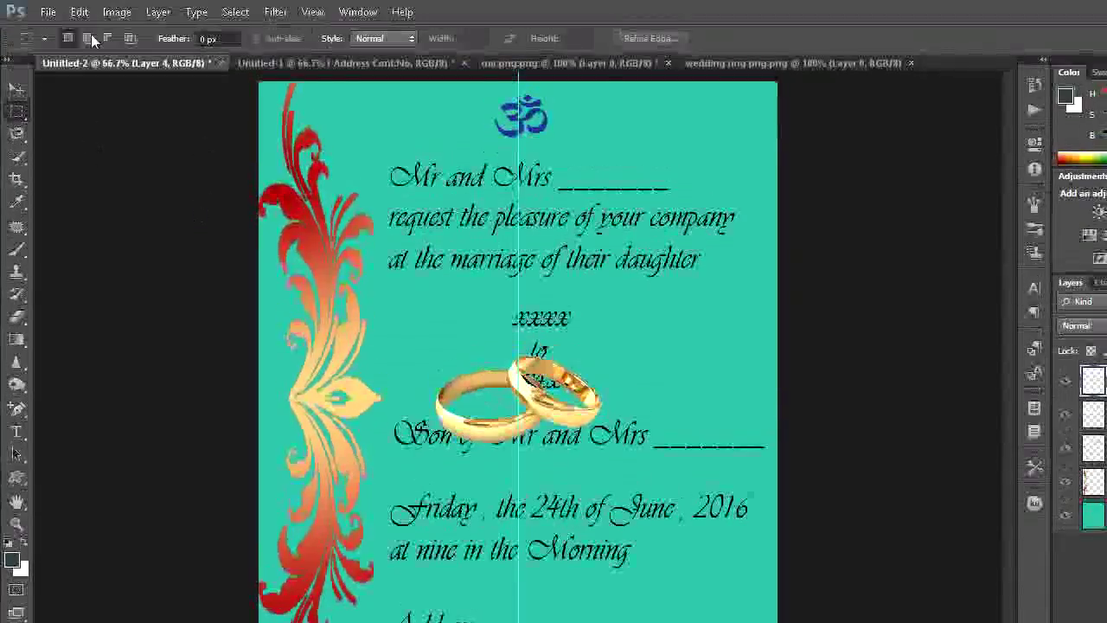
pyautogui.click(79, 13)
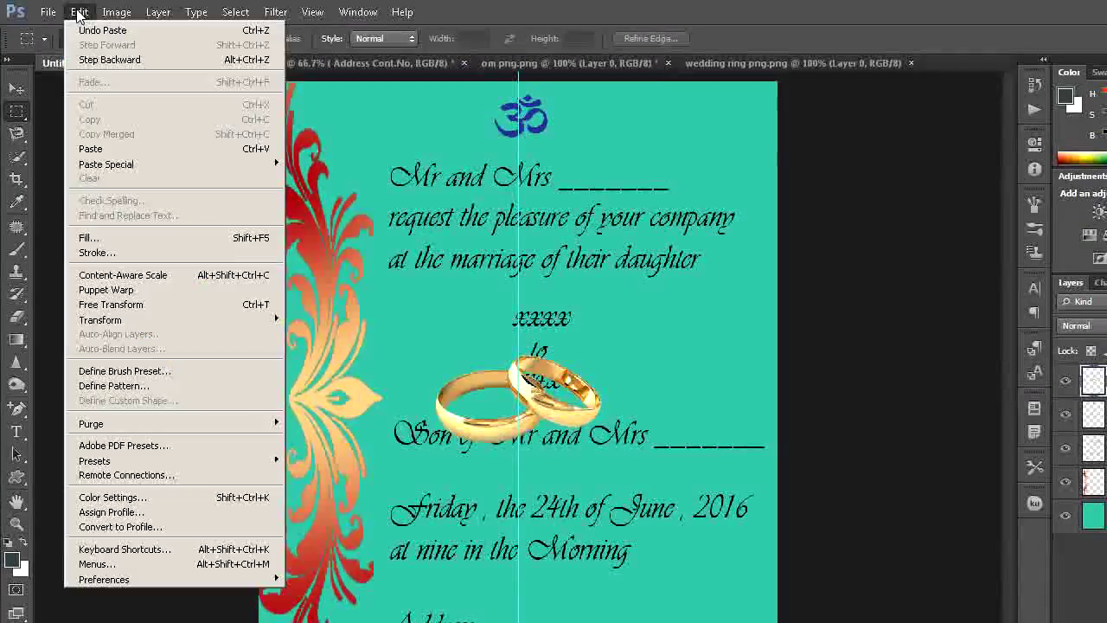
# Free-transform the rings into the bottom-right corner, shrinking them beside the address lines.
pyautogui.click(111, 305)
pyautogui.moveTo(548, 445); pyautogui.dragTo(705, 511)
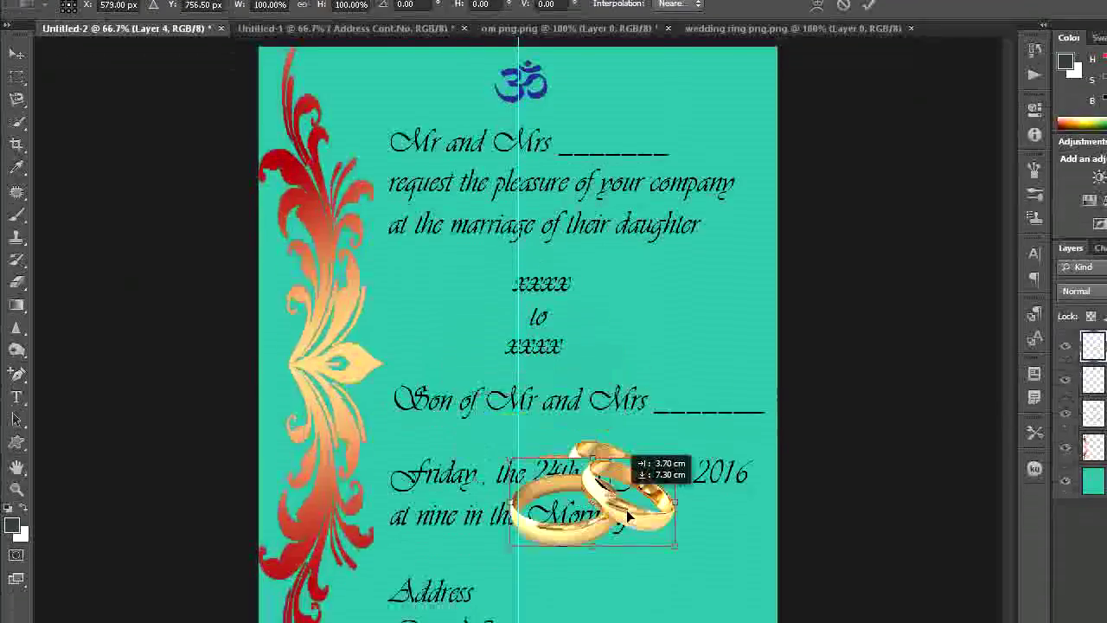
pyautogui.moveTo(705, 511); pyautogui.dragTo(720, 518)
pyautogui.moveTo(691, 466); pyautogui.dragTo(689, 460)
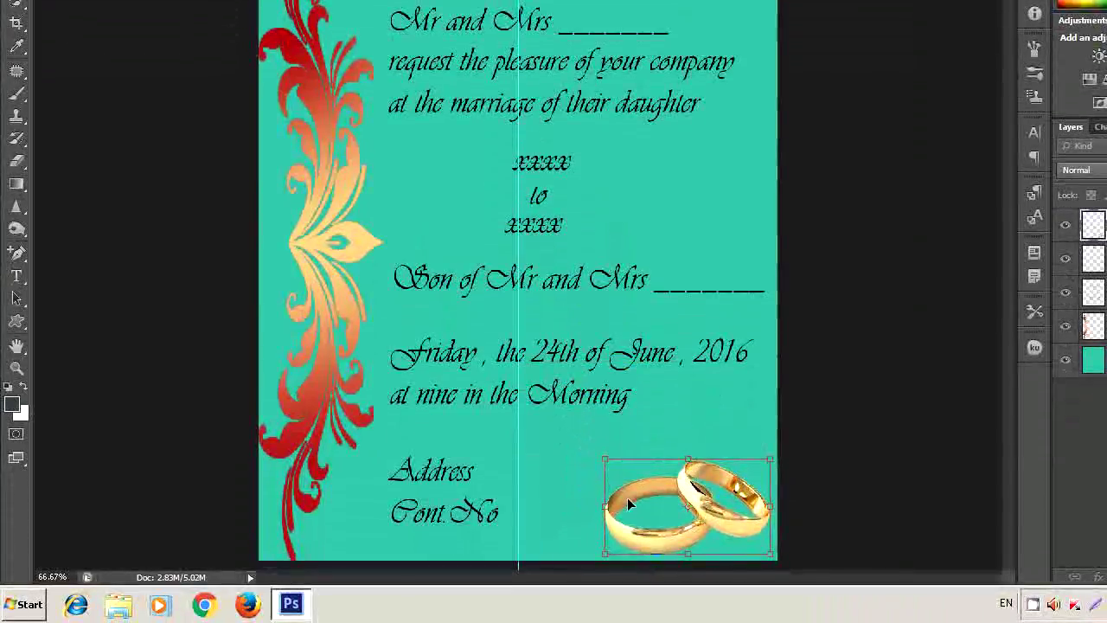
pyautogui.moveTo(610, 504); pyautogui.dragTo(617, 484)
# Apply the rings' new size and position and clear the centre guide.
pyautogui.press('f')
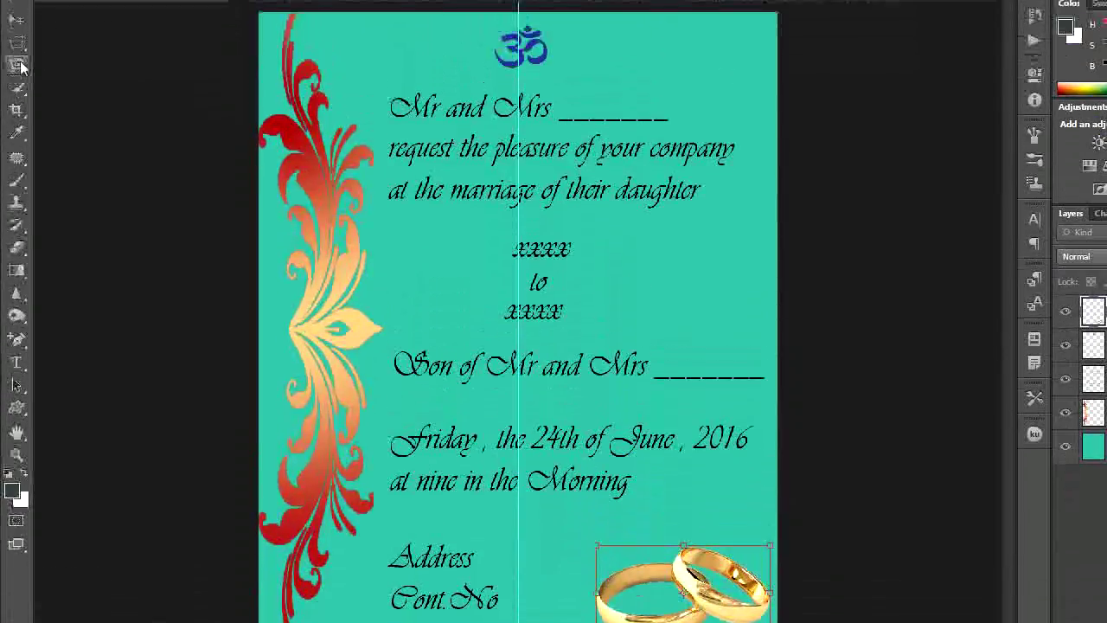
pyautogui.click(593, 283)
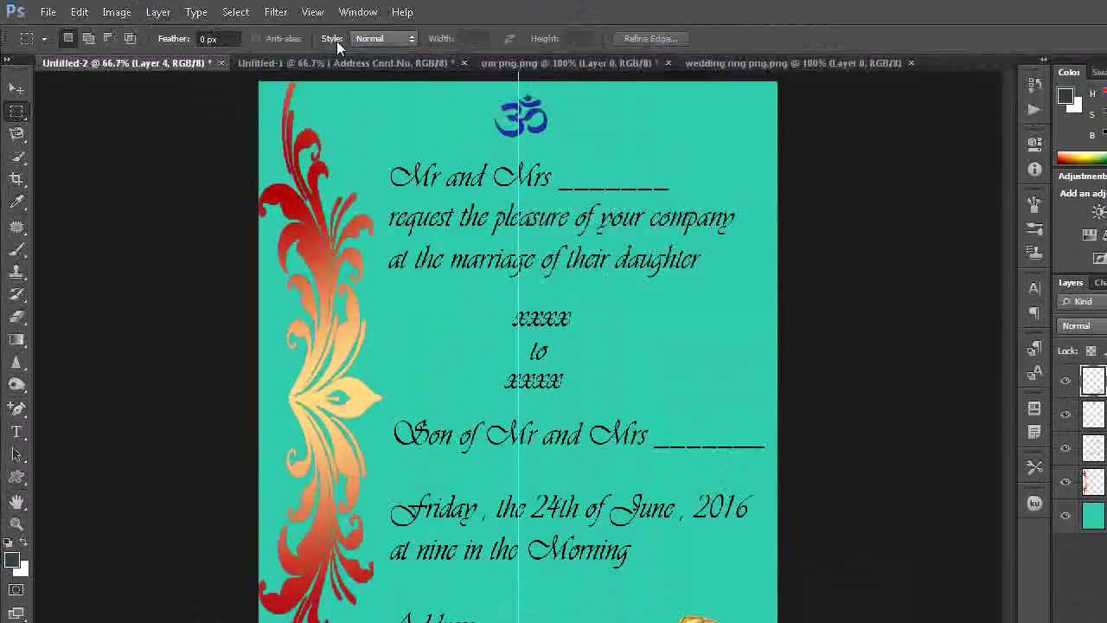
pyautogui.click(314, 12)
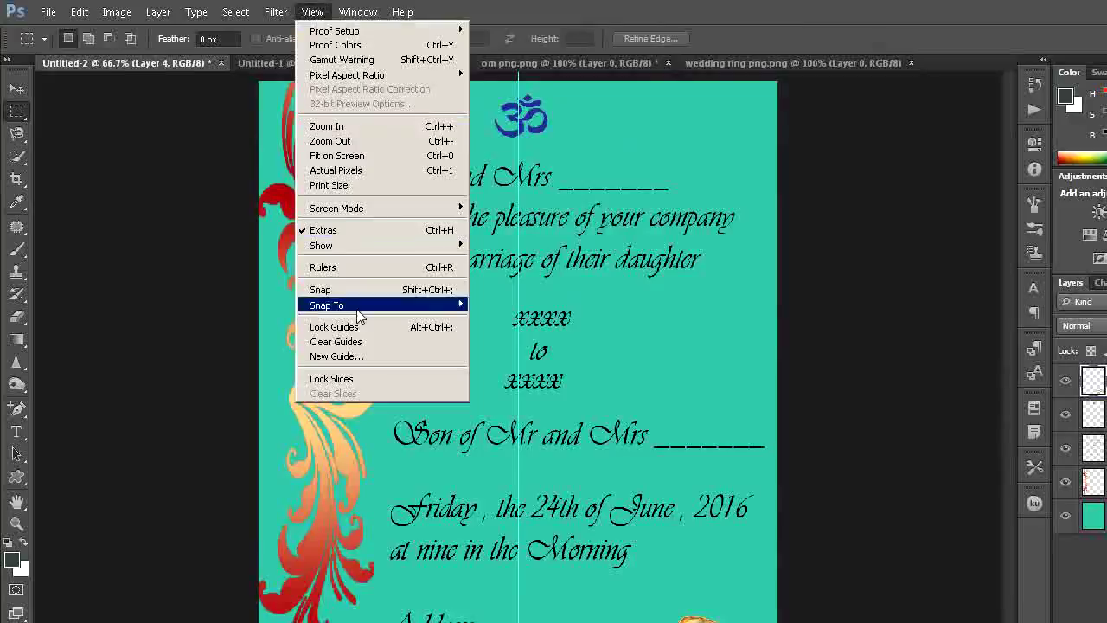
pyautogui.click(352, 342)
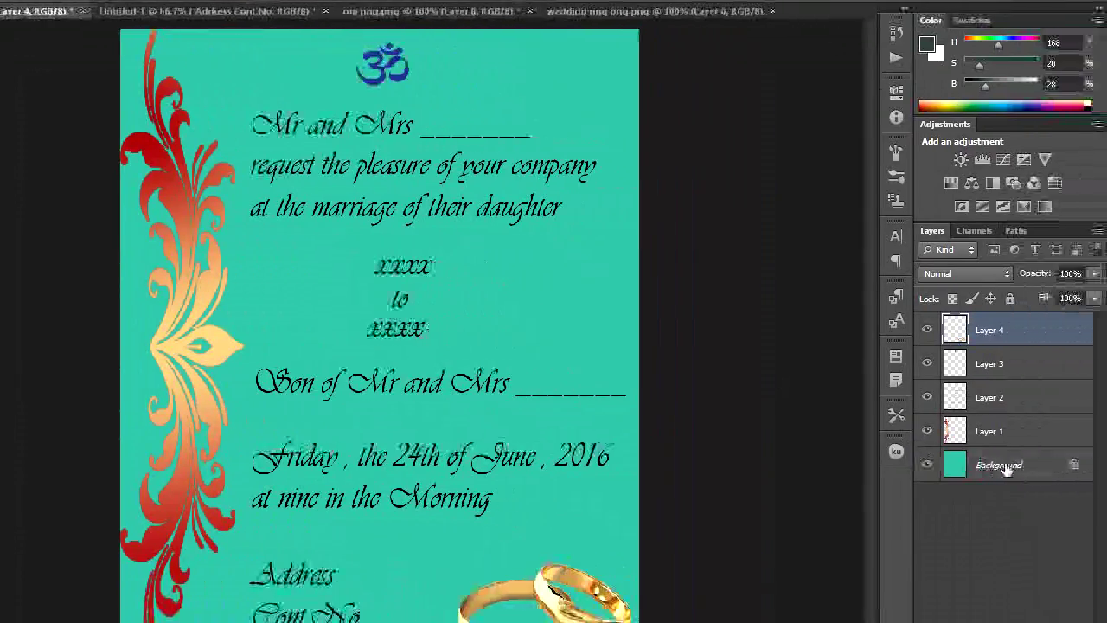
# Replace the Background layer's teal with bright blue #0780e6 using Replace Color.
pyautogui.click(965, 464)
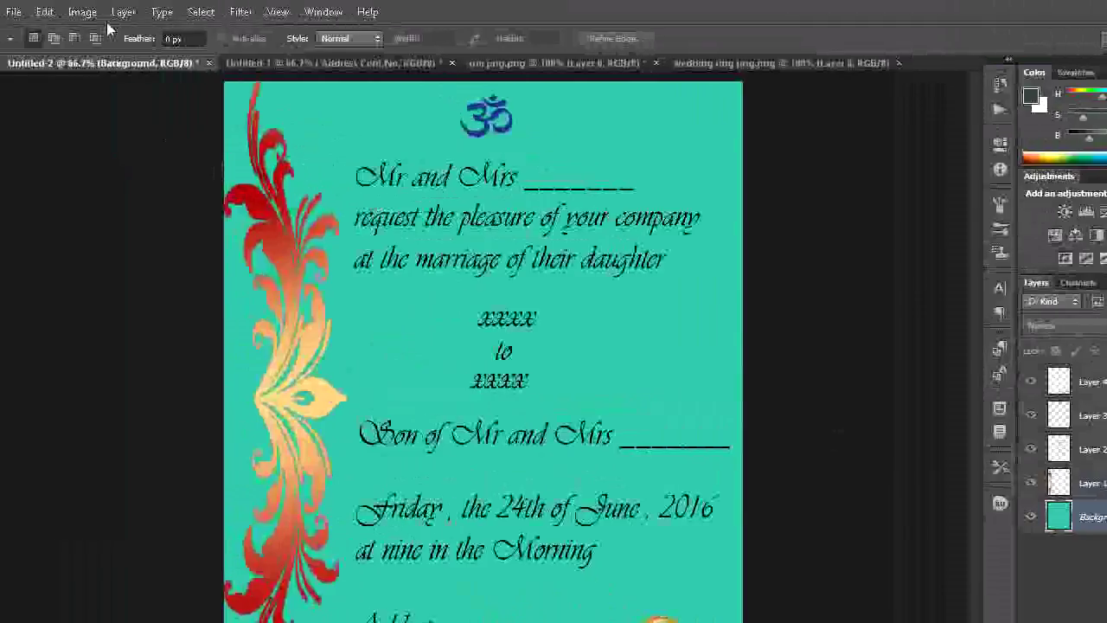
pyautogui.click(128, 14)
pyautogui.moveTo(137, 53)
pyautogui.click(320, 392)
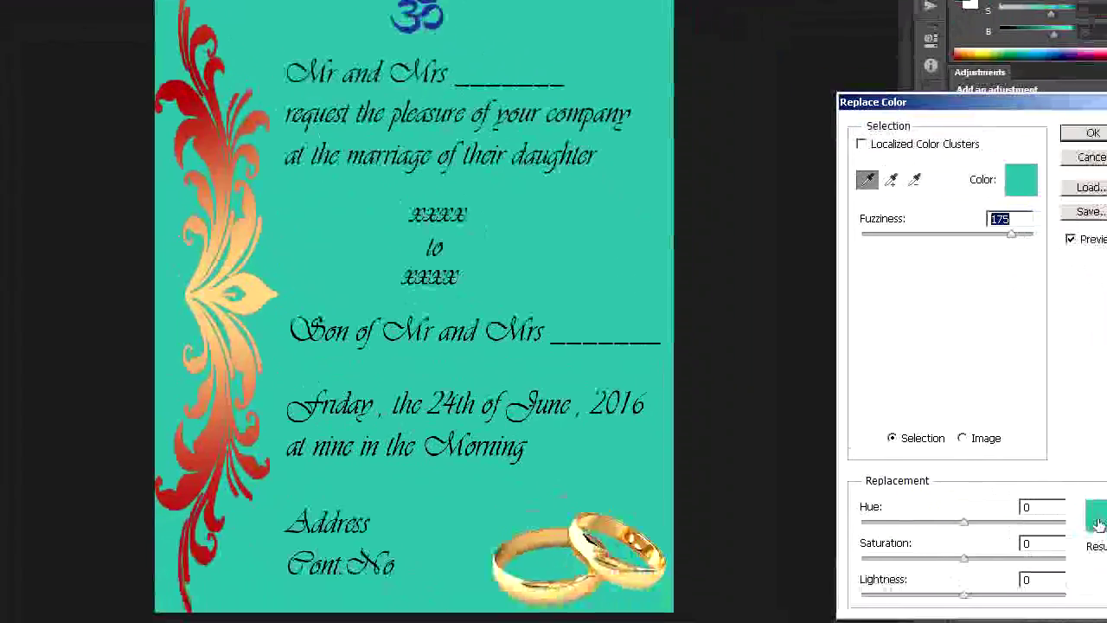
pyautogui.click(1066, 464)
pyautogui.click(917, 245)
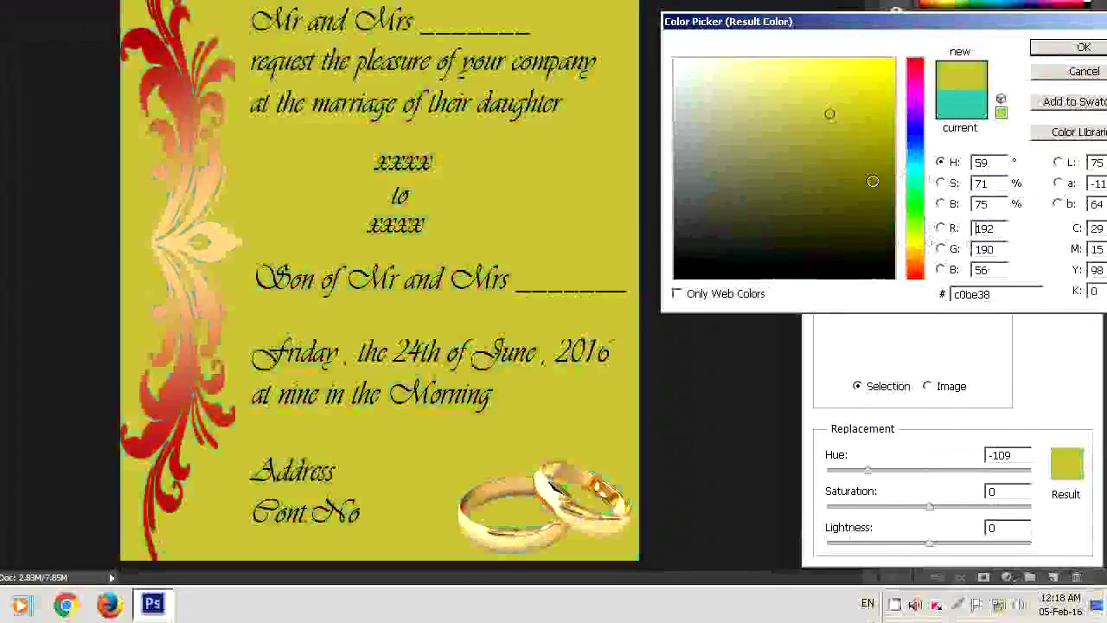
pyautogui.click(910, 152)
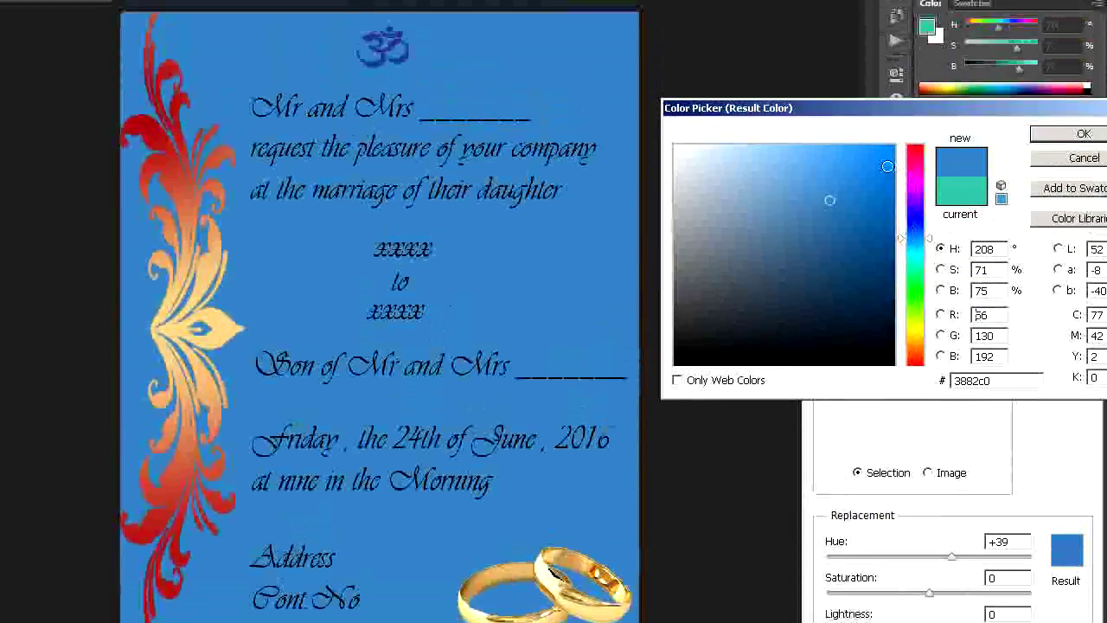
pyautogui.click(892, 149)
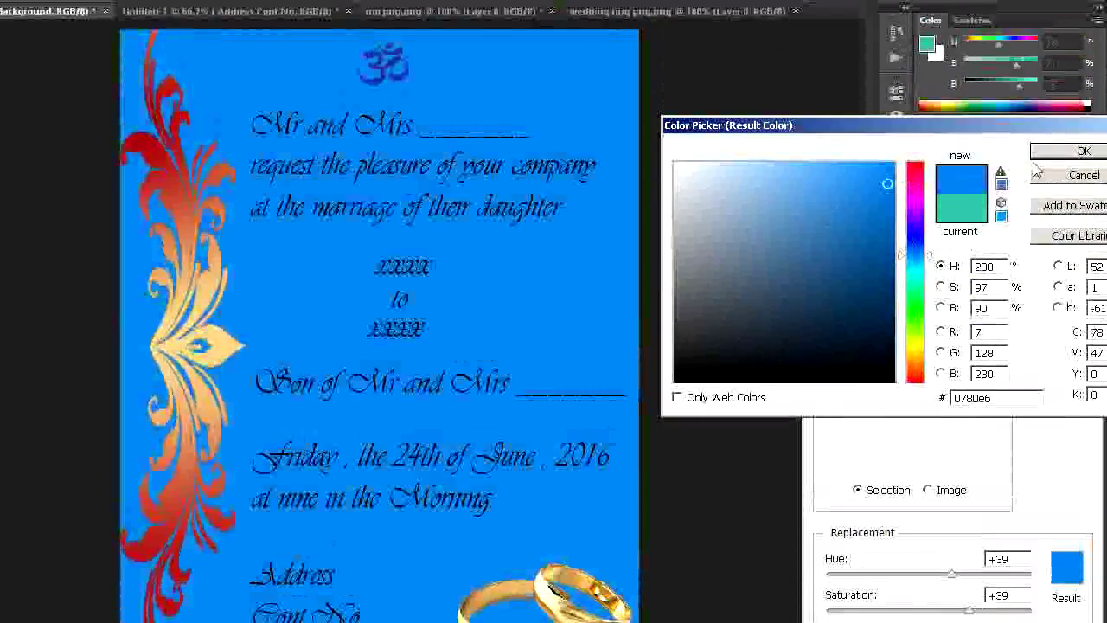
pyautogui.click(1057, 170)
pyautogui.click(1058, 202)
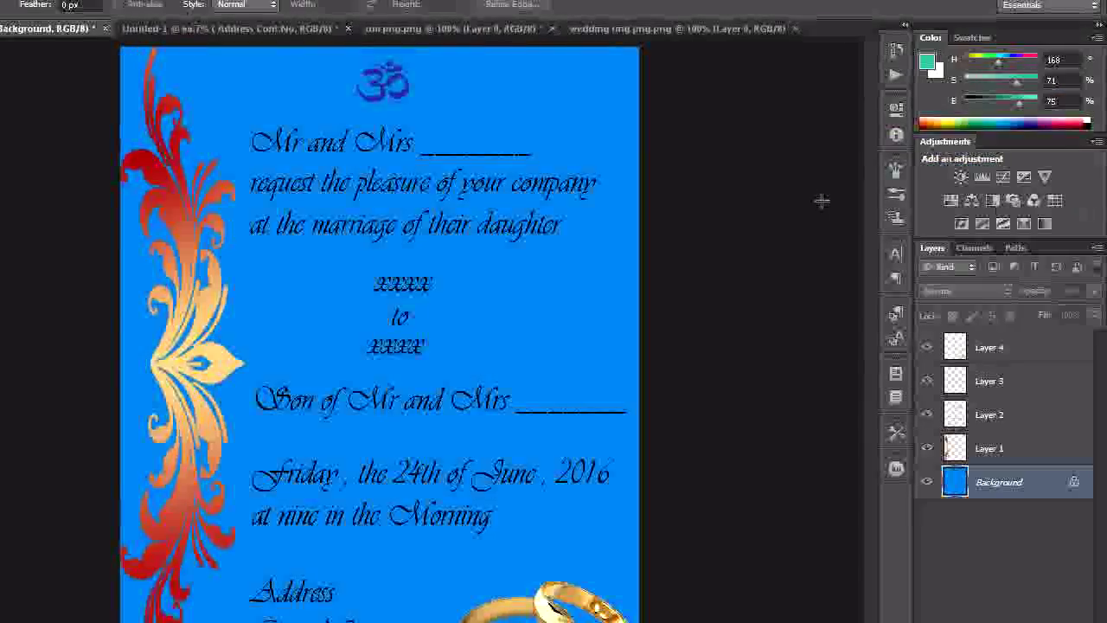
# Select every layer from Layer 4 down to Background and merge them.
pyautogui.keyDown('shift'); pyautogui.click(1016, 350); pyautogui.keyUp('shift')
pyautogui.rightClick(1015, 349)
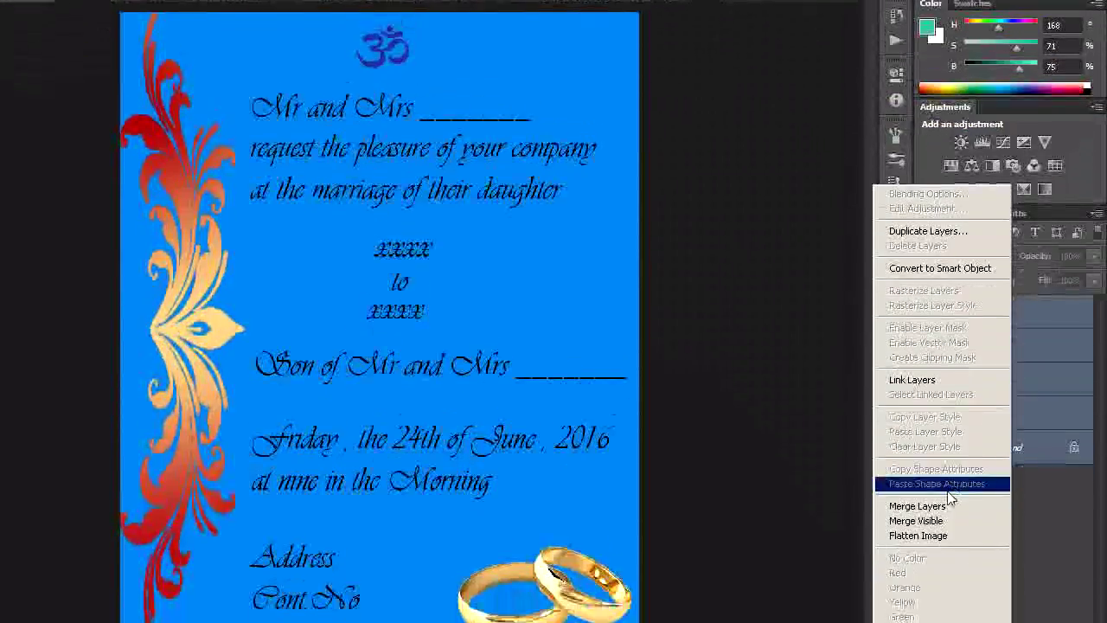
pyautogui.click(936, 456)
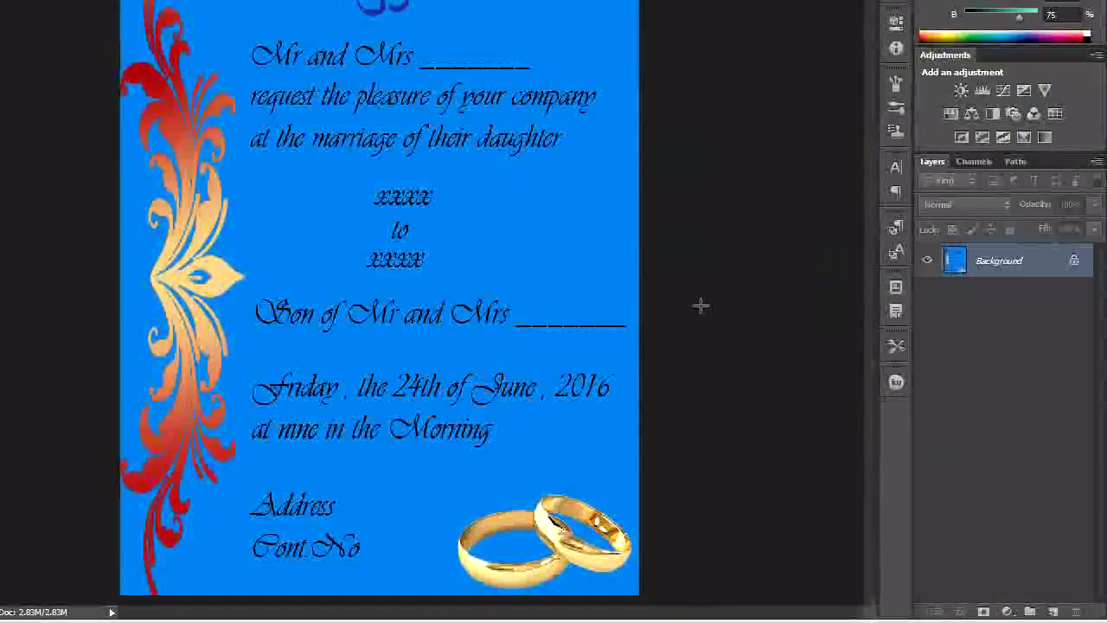